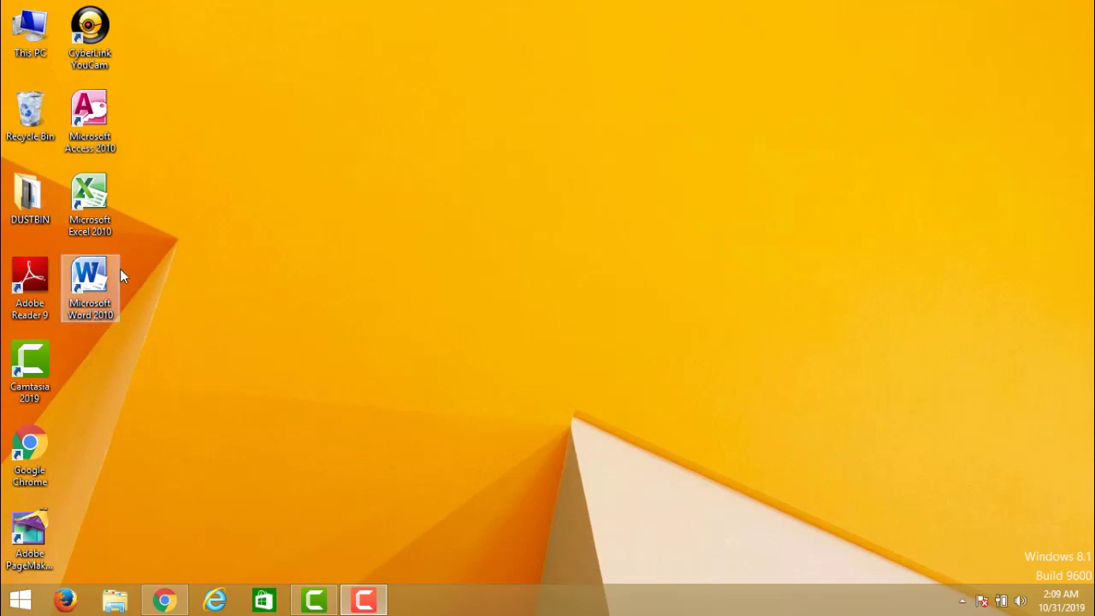
Launch Word 2010 with a blank document and close the Office Activation Wizard.
{"action": "left_click", "coordinate": [109, 318]}
{"action": "left_click", "coordinate": [168, 368]}
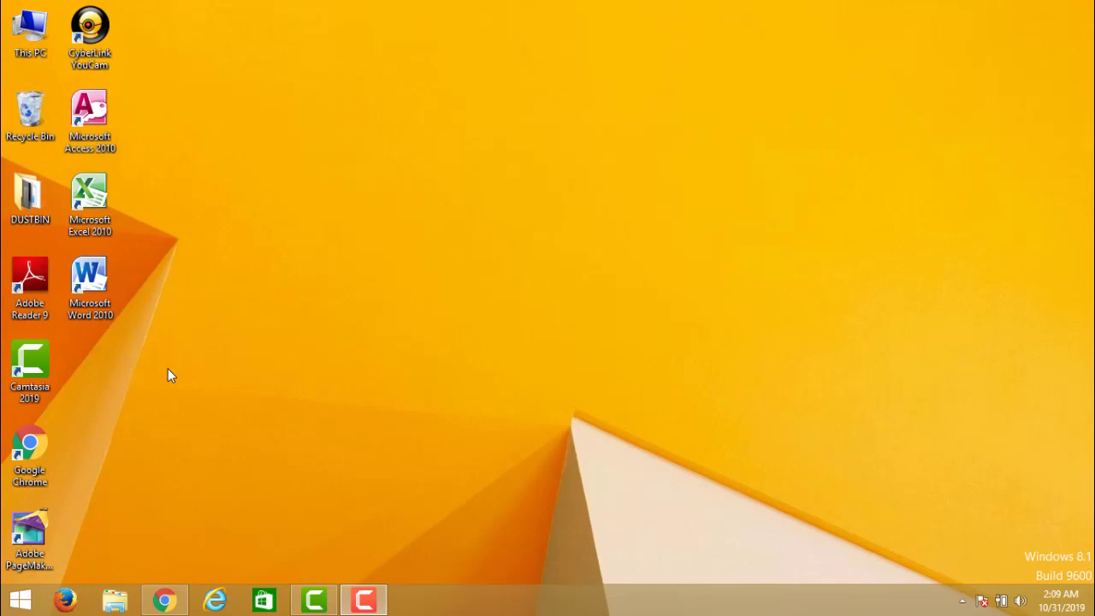
{"action": "double_click", "coordinate": [98, 292]}
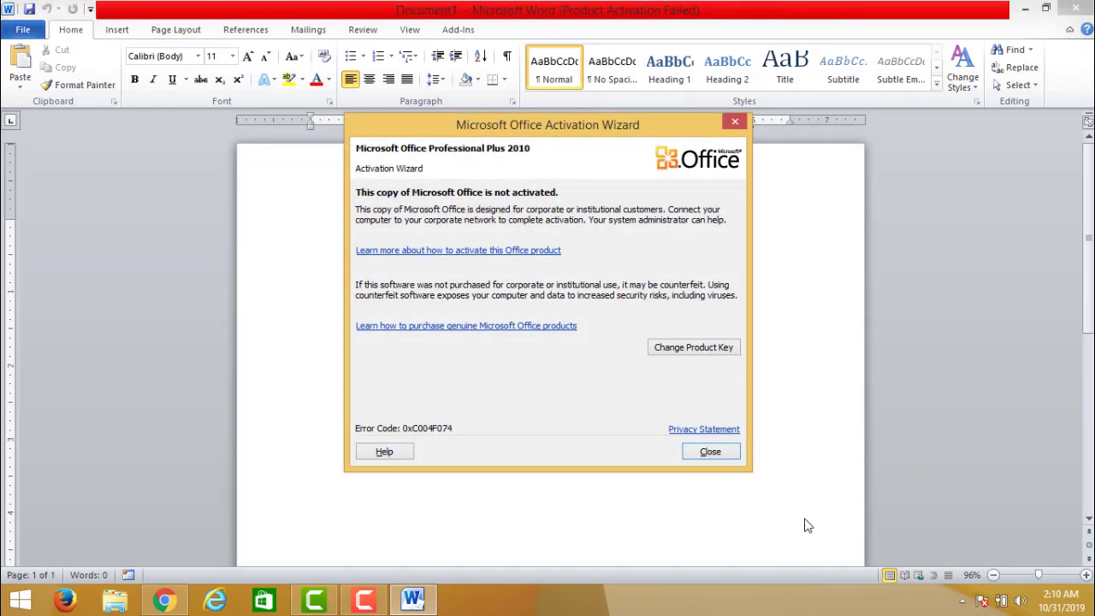
{"action": "left_click", "coordinate": [708, 451]}
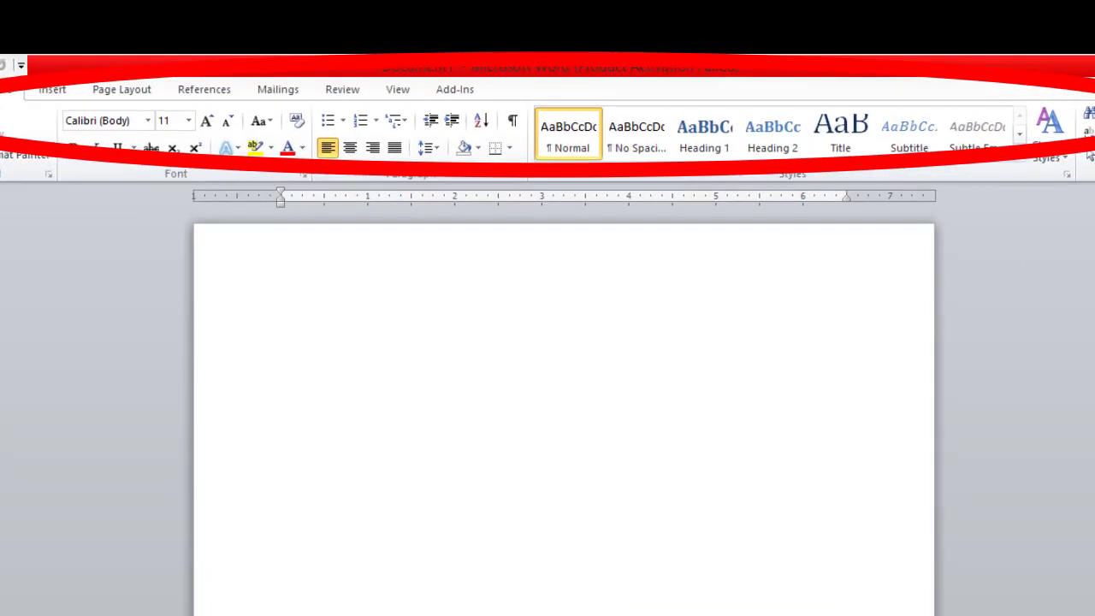
{"action": "scroll", "coordinate": [565, 410], "scroll_direction": "down", "scroll_amount": 1}
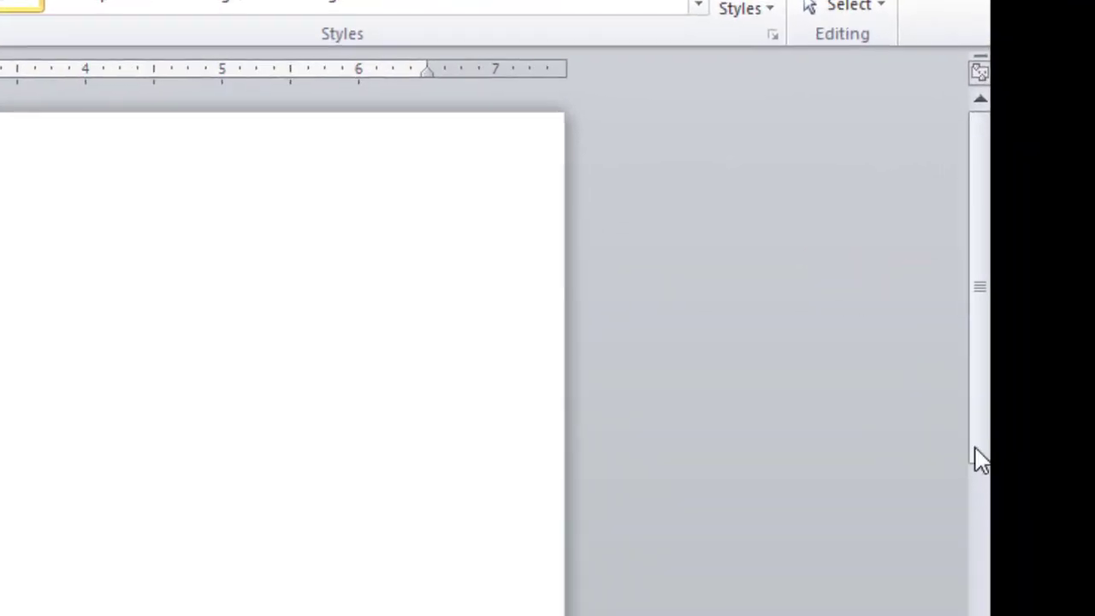
{"action": "left_click_drag", "start_coordinate": [986, 332], "coordinate": [989, 513]}
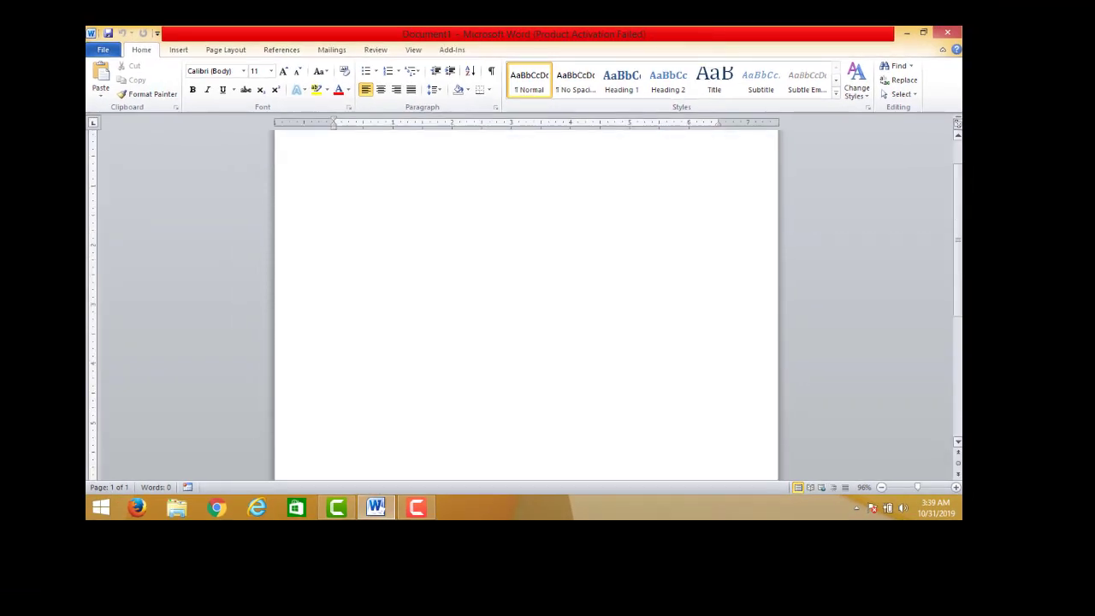
{"action": "left_click_drag", "start_coordinate": [948, 282], "coordinate": [948, 248]}
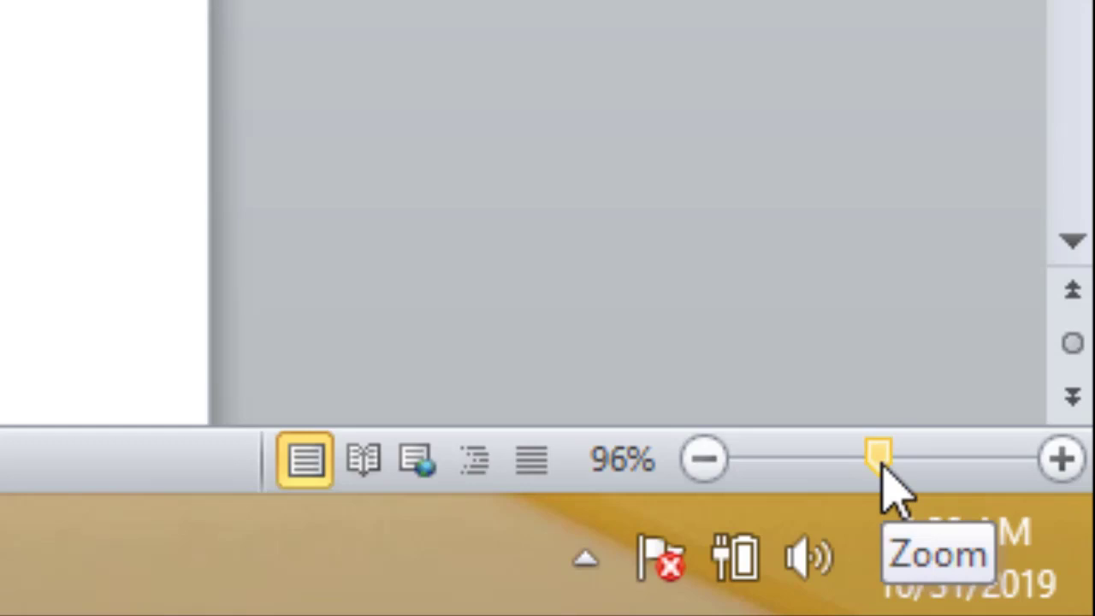
{"action": "left_click", "coordinate": [881, 473]}
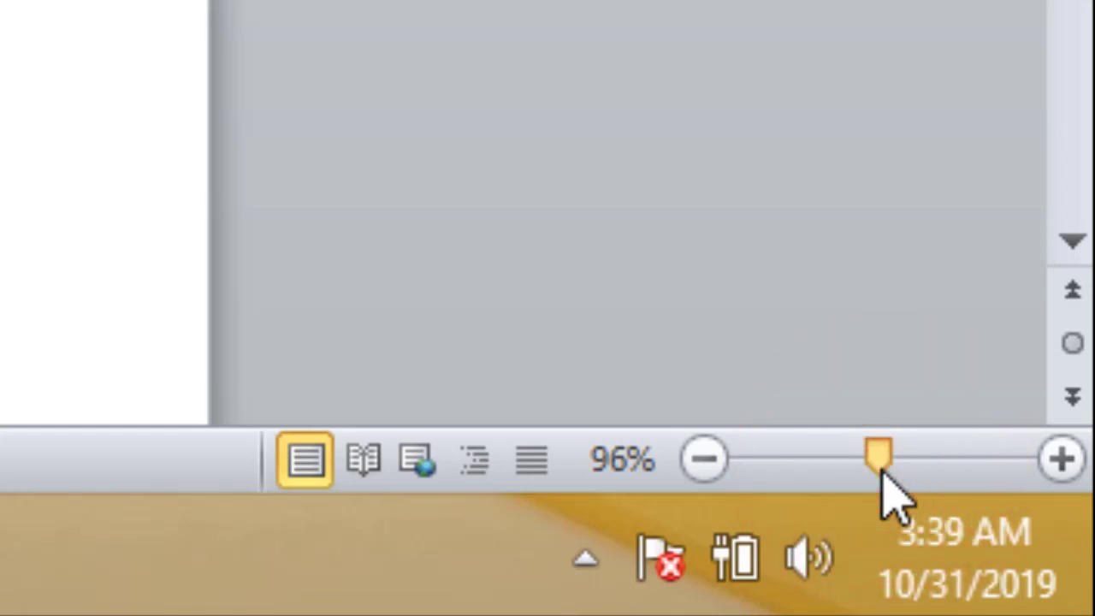
{"action": "left_click_drag", "start_coordinate": [881, 475], "coordinate": [933, 478]}
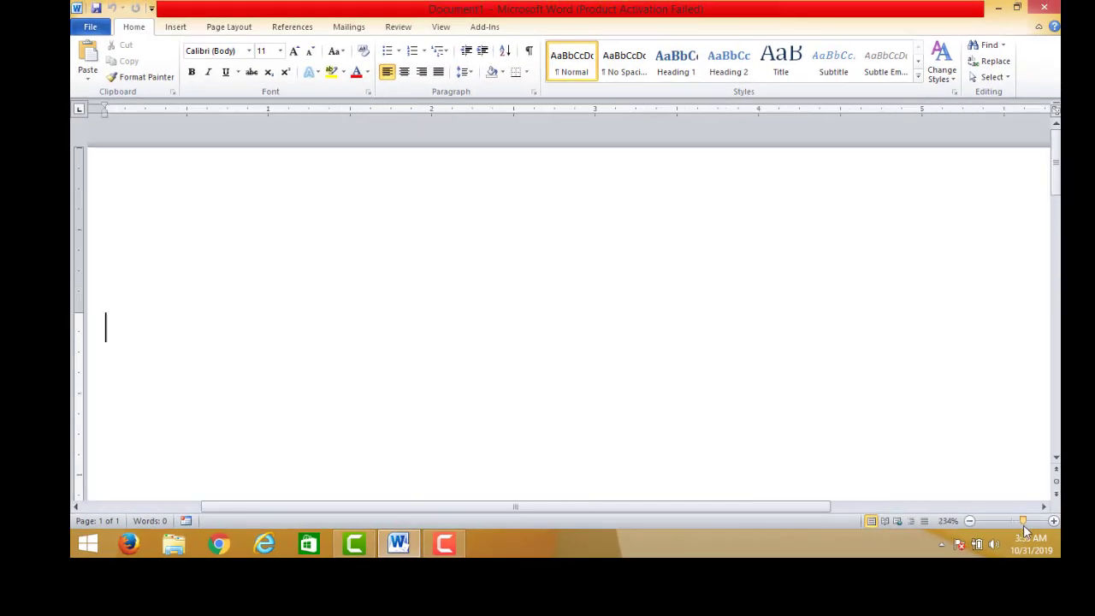
{"action": "mouse_move", "coordinate": [1026, 532]}
{"action": "left_mouse_down"}
{"action": "mouse_move", "coordinate": [994, 529]}
{"action": "mouse_move", "coordinate": [1005, 534]}
{"action": "left_mouse_up"}
{"action": "mouse_move", "coordinate": [1046, 578]}
{"action": "left_mouse_down"}
{"action": "mouse_move", "coordinate": [1075, 577]}
{"action": "mouse_move", "coordinate": [1065, 577]}
{"action": "left_mouse_up"}
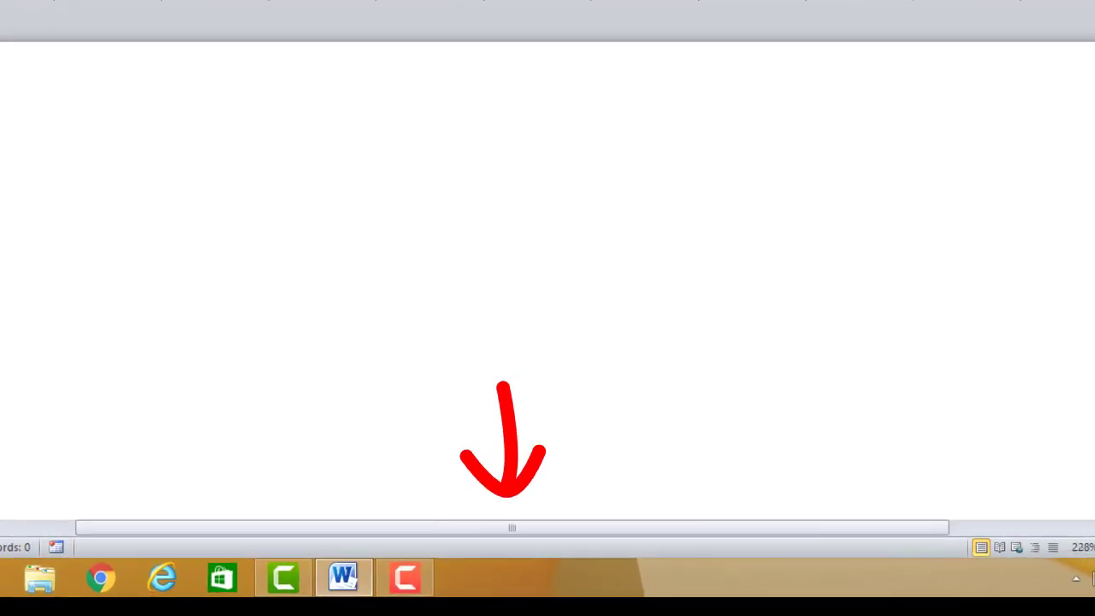
{"action": "left_click_drag", "start_coordinate": [698, 534], "coordinate": [648, 532]}
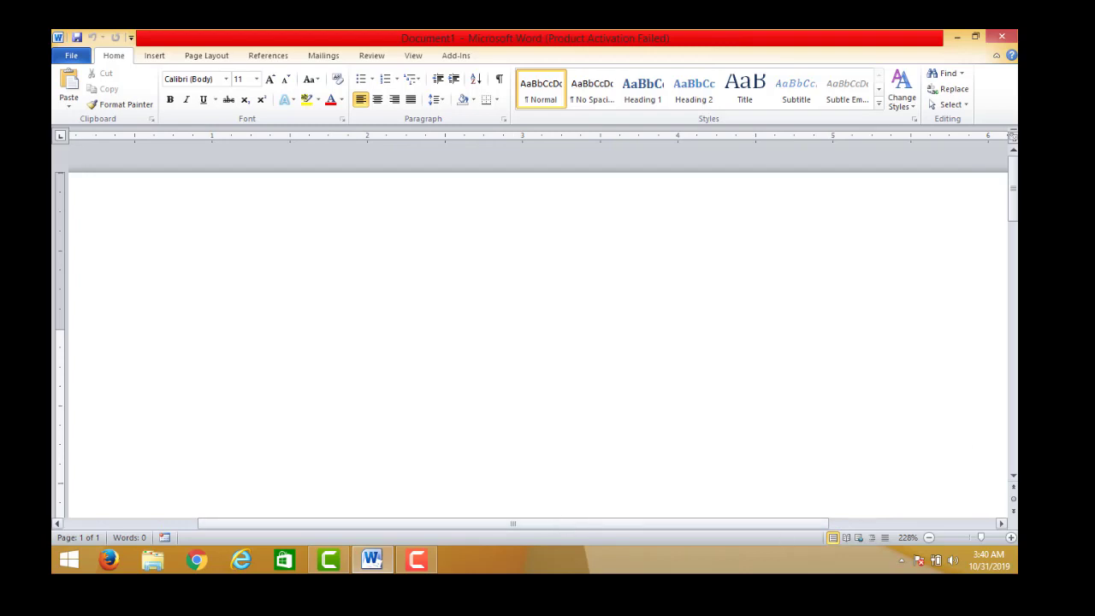
{"action": "left_click_drag", "start_coordinate": [1012, 195], "coordinate": [1004, 245]}
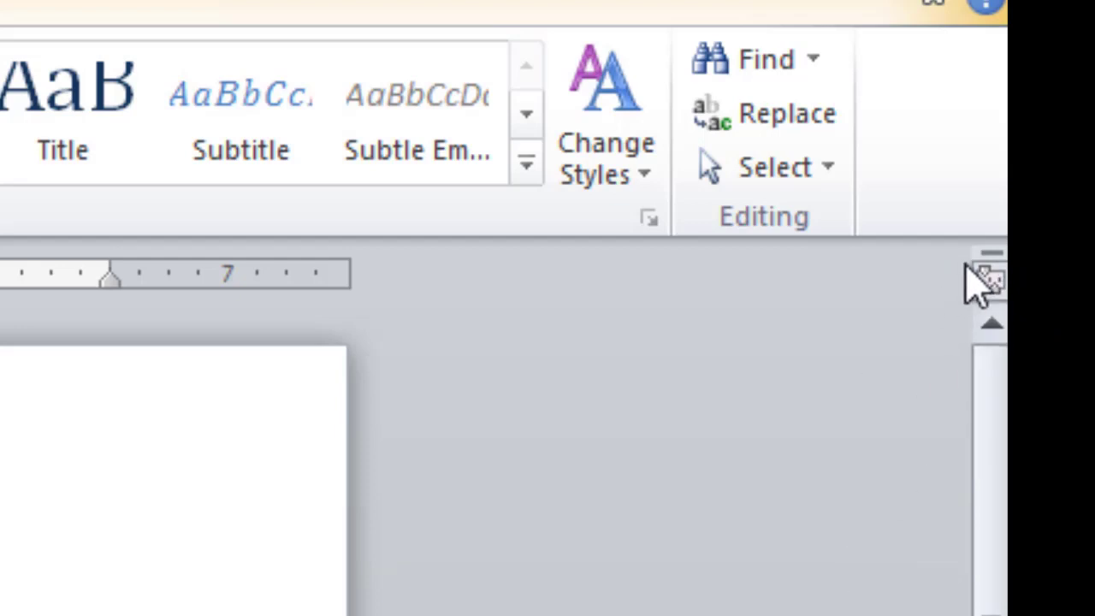
{"action": "left_click", "coordinate": [992, 280]}
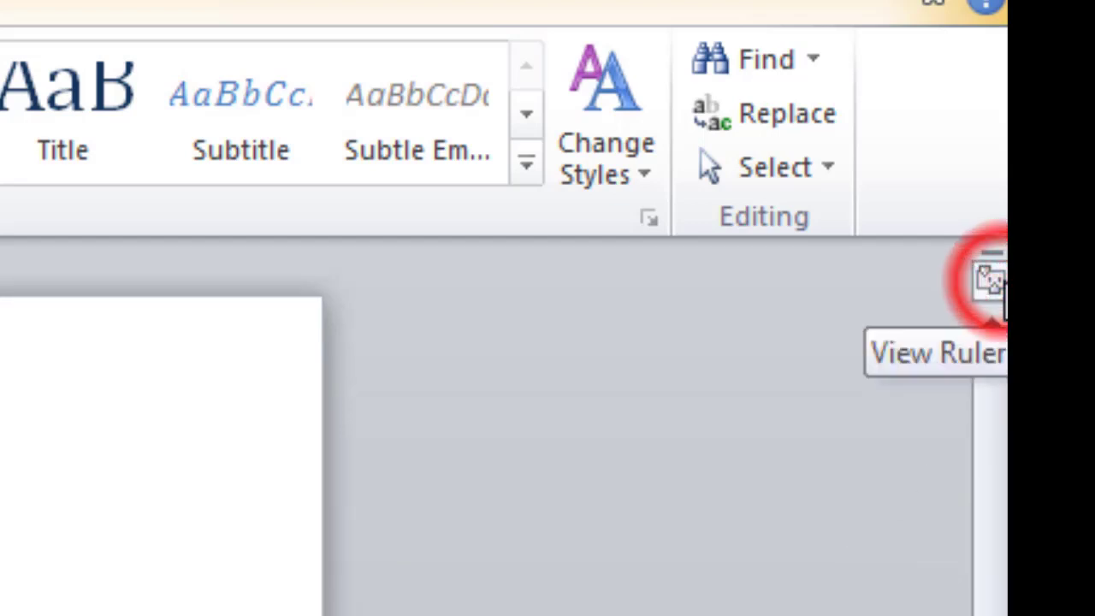
{"action": "left_click", "coordinate": [992, 280]}
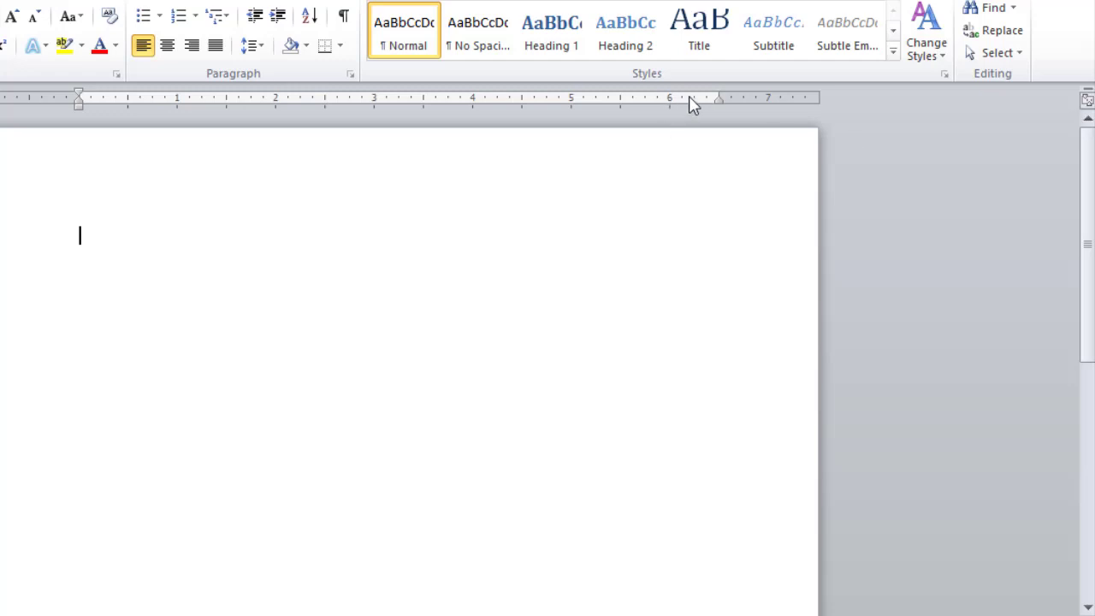
{"action": "left_click", "coordinate": [1088, 101]}
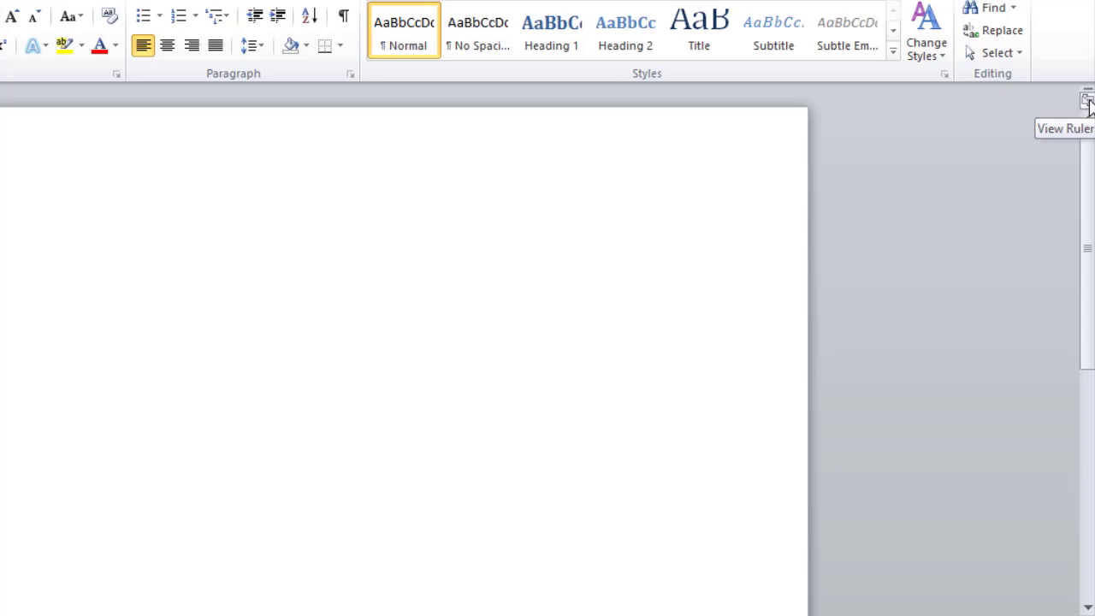
{"action": "left_click", "coordinate": [1088, 101]}
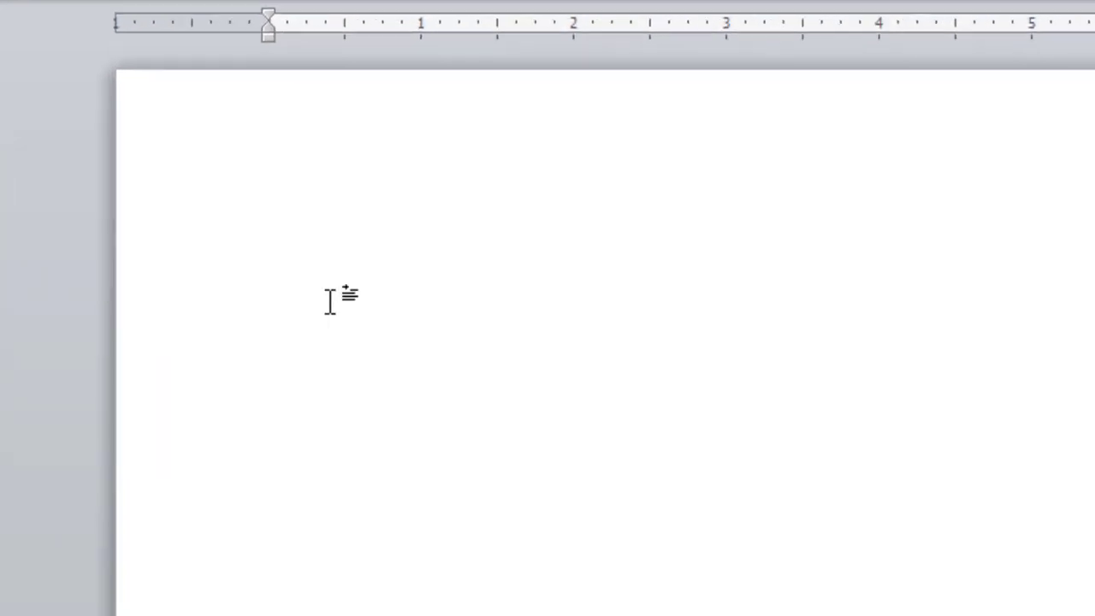
{"action": "mouse_move", "coordinate": [327, 195]}
{"action": "left_mouse_down"}
{"action": "mouse_move", "coordinate": [291, 231]}
{"action": "mouse_move", "coordinate": [354, 232]}
{"action": "left_mouse_up"}
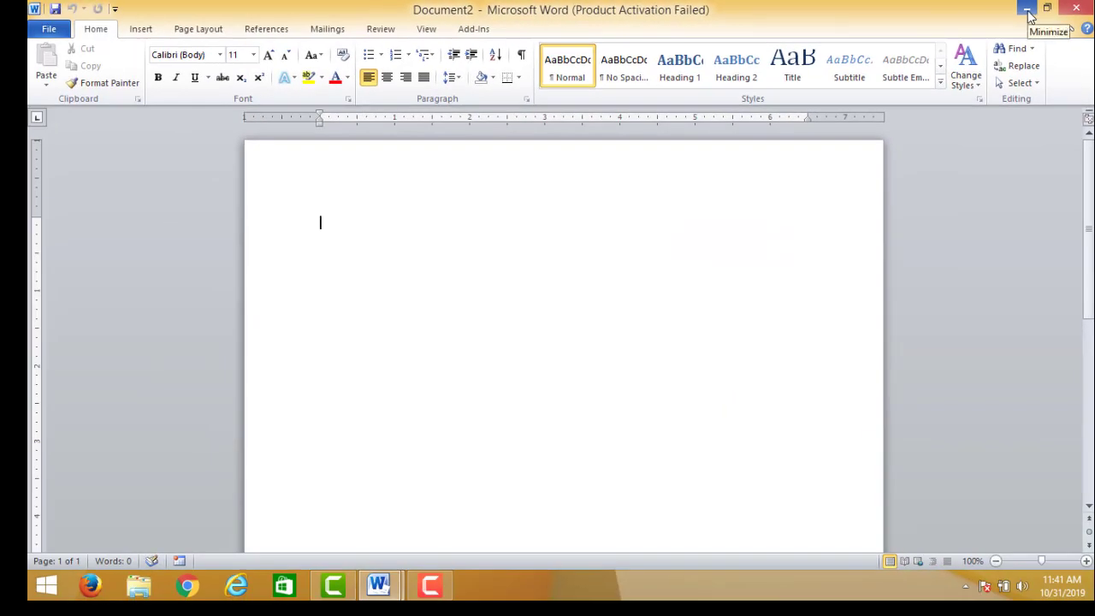
{"action": "left_click", "coordinate": [1027, 10]}
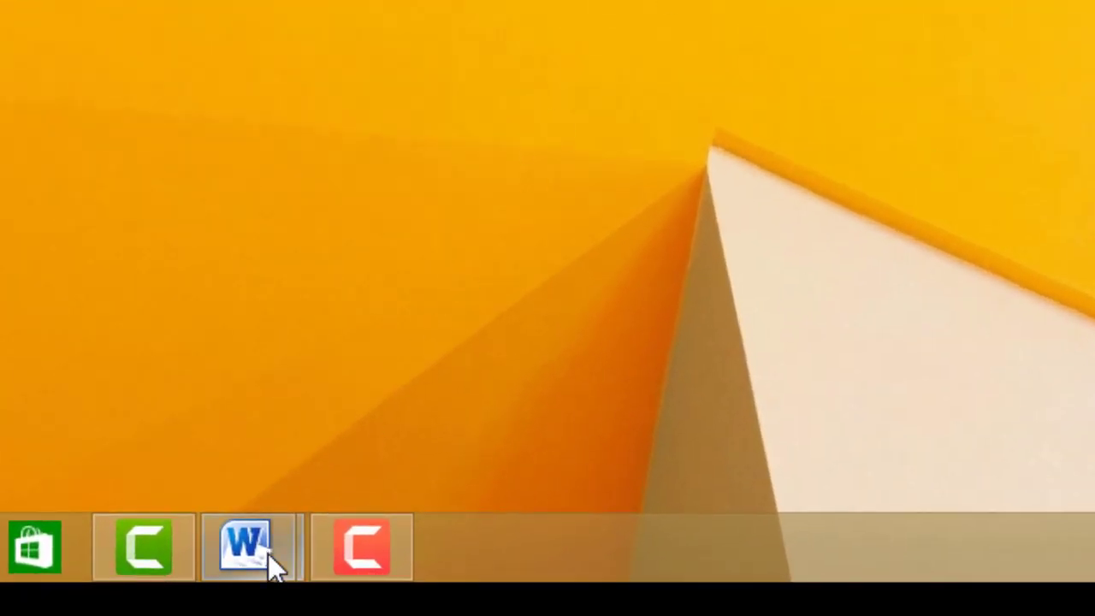
{"action": "mouse_move", "coordinate": [268, 552]}
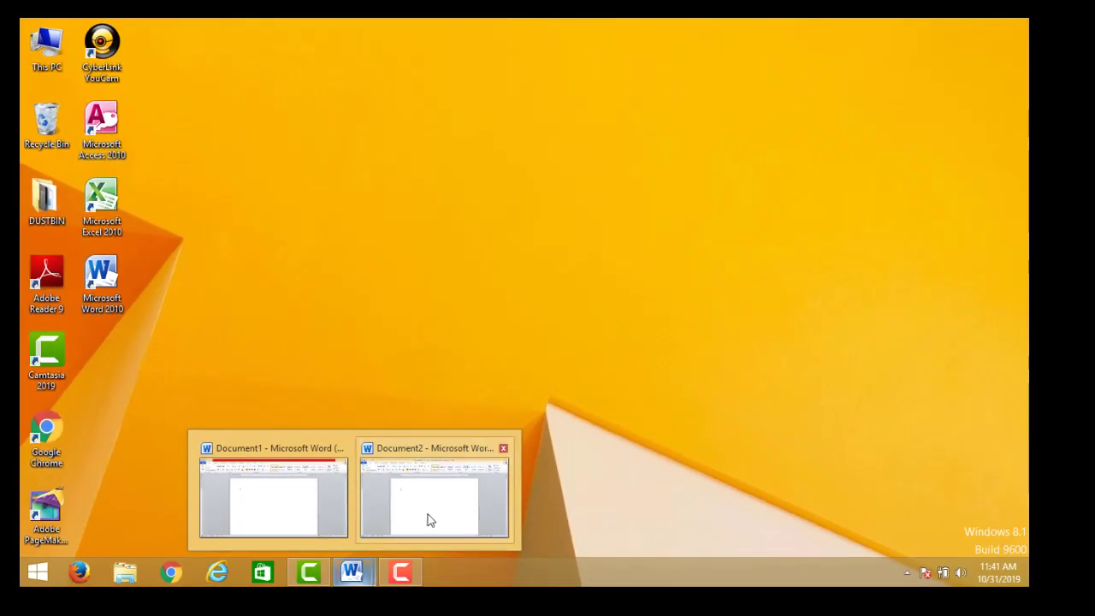
{"action": "left_click", "coordinate": [435, 398]}
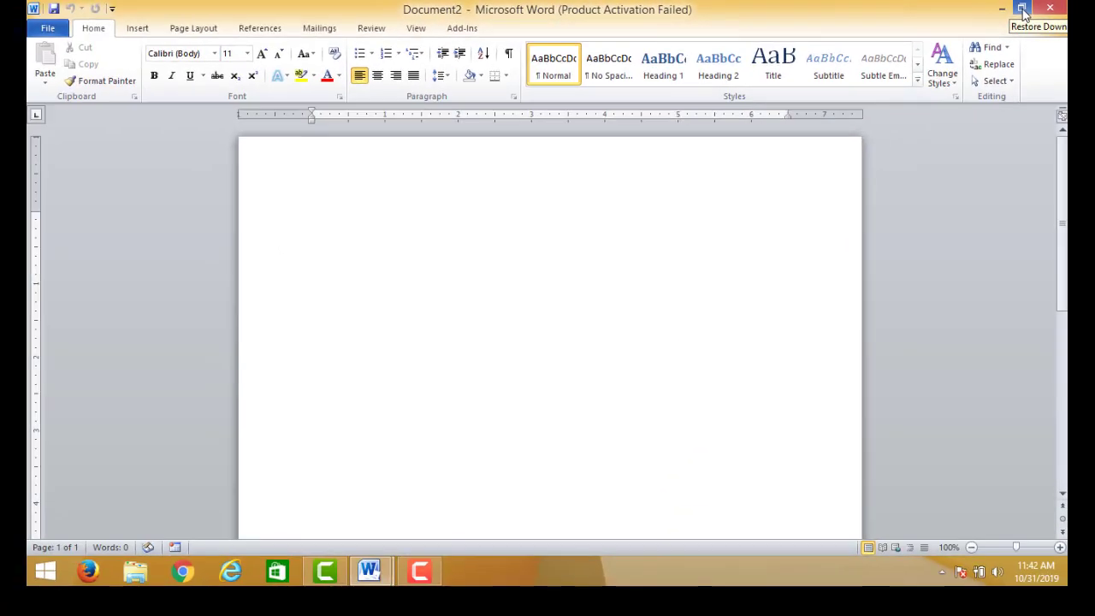
{"action": "left_click", "coordinate": [1024, 12]}
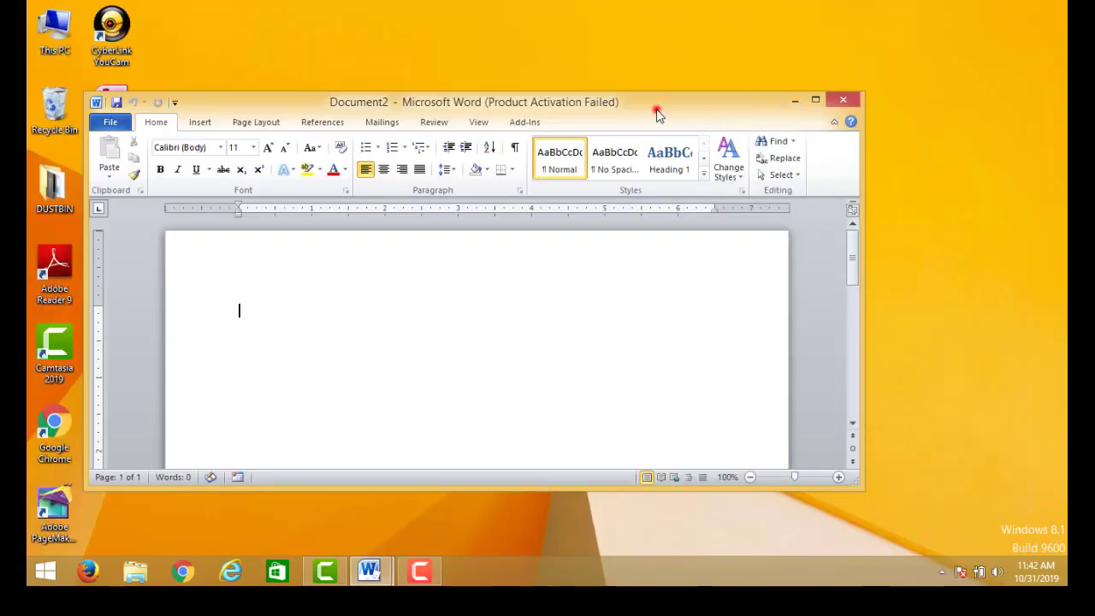
{"action": "left_click_drag", "start_coordinate": [656, 109], "coordinate": [725, 108]}
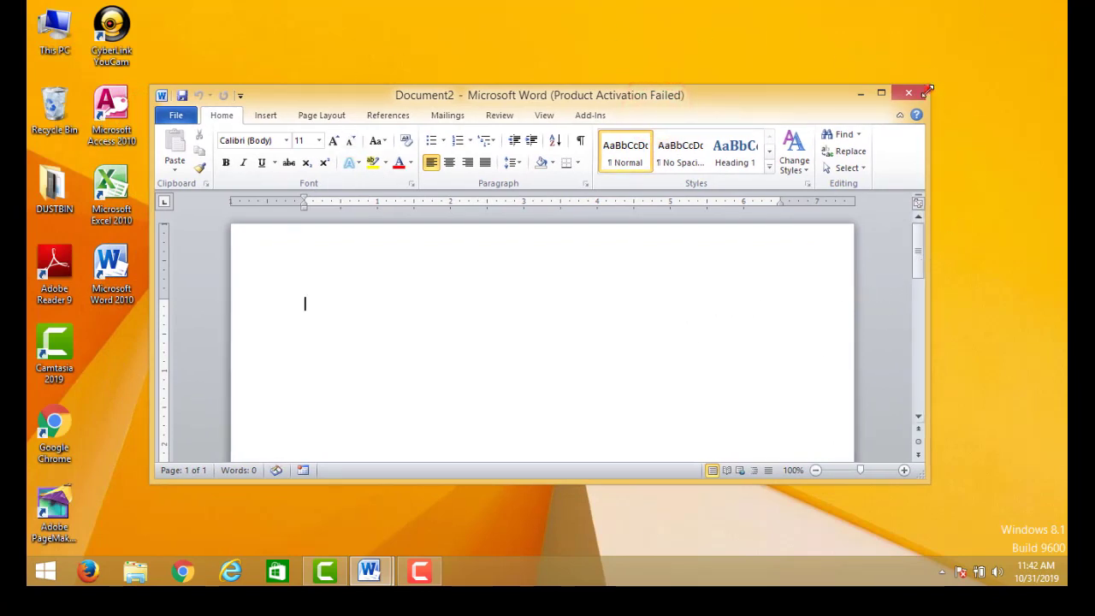
{"action": "left_click_drag", "start_coordinate": [930, 86], "coordinate": [599, 199]}
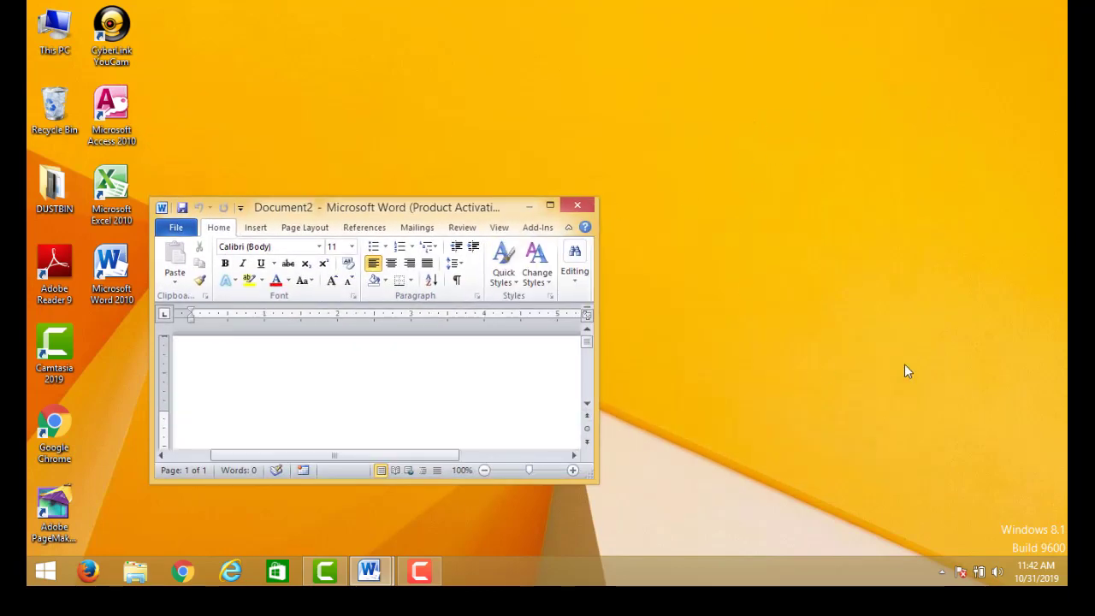
{"action": "left_click_drag", "start_coordinate": [434, 208], "coordinate": [391, 204]}
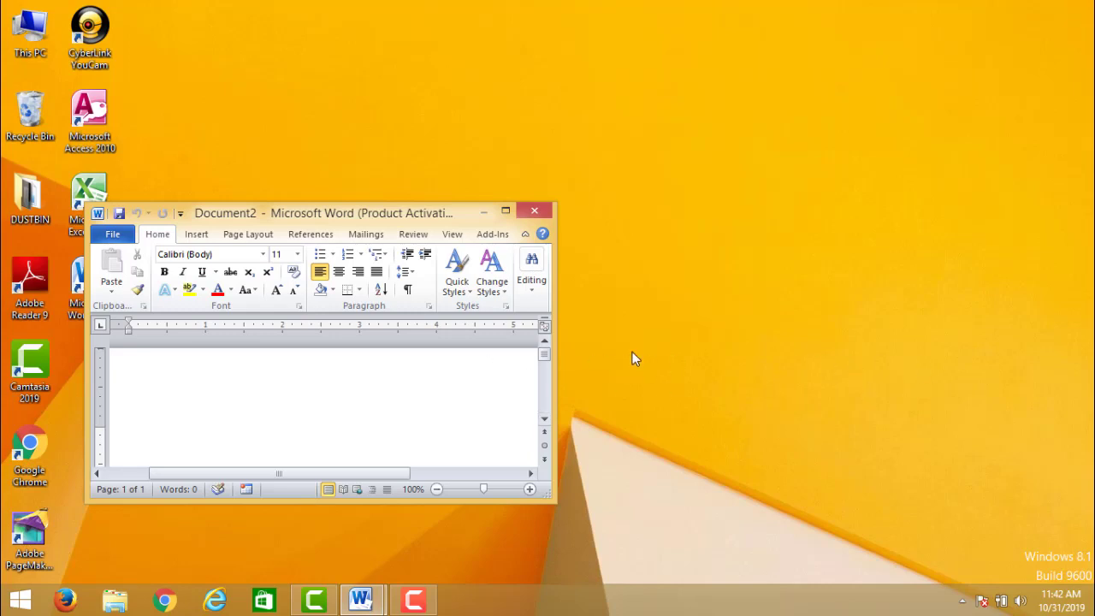
{"action": "left_click", "coordinate": [506, 212]}
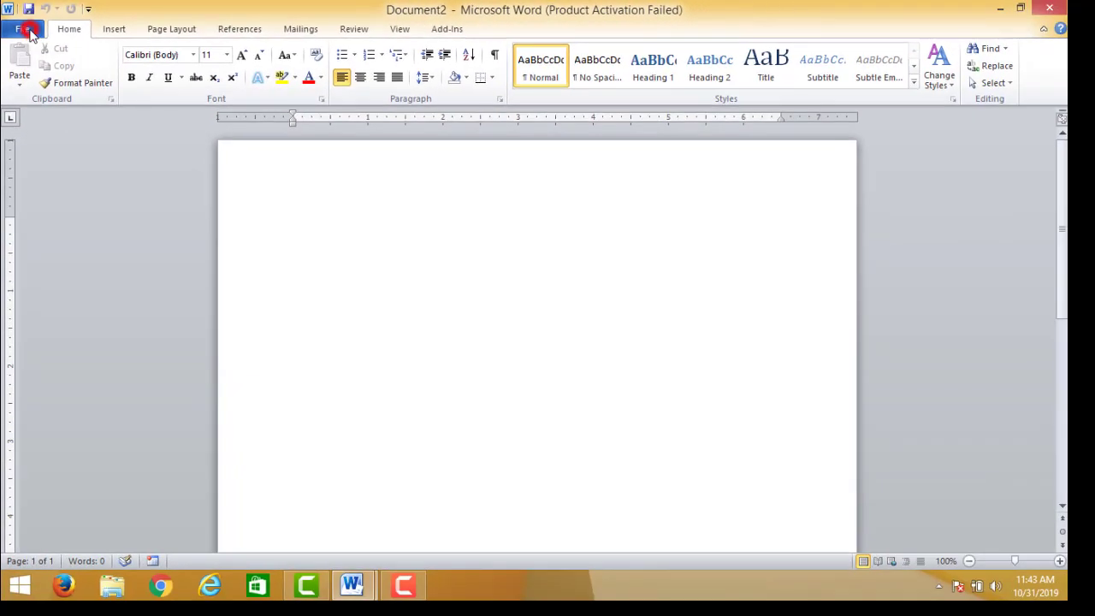
{"action": "left_click", "coordinate": [34, 38]}
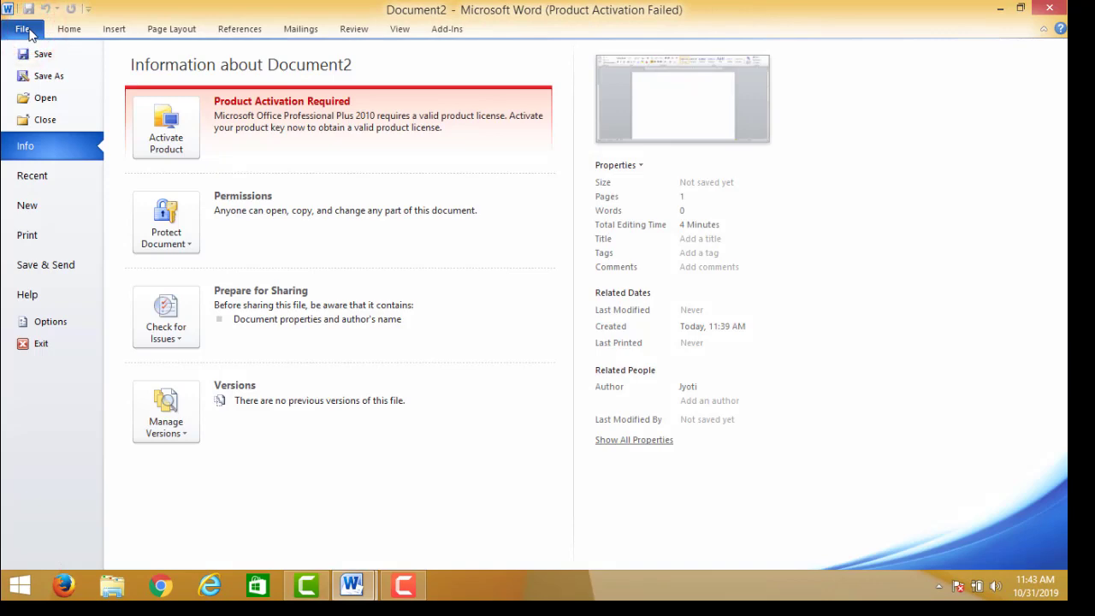
{"action": "left_click", "coordinate": [26, 31]}
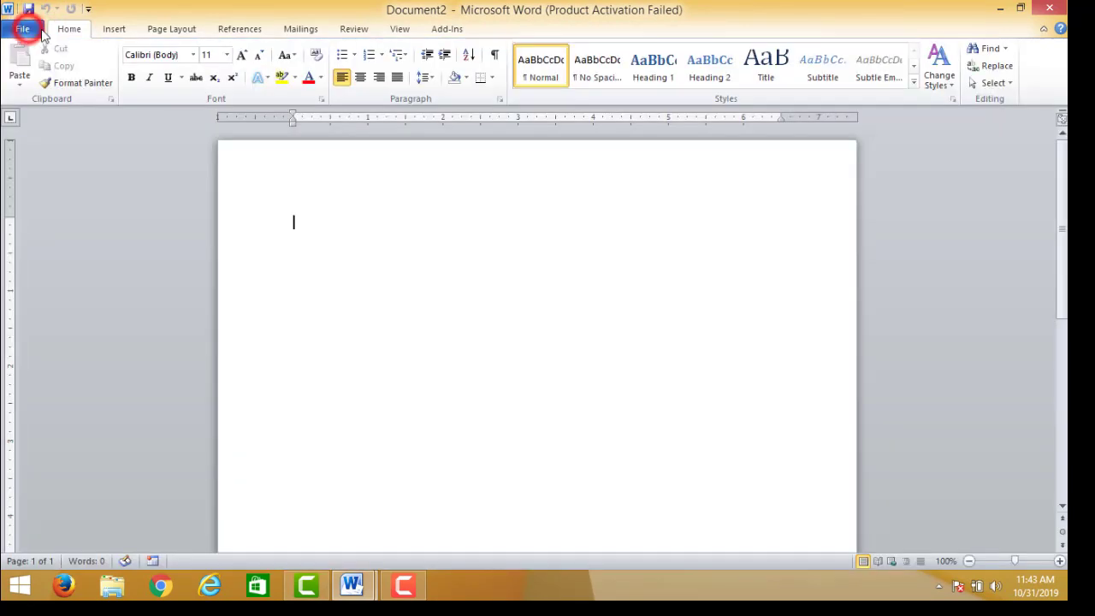
{"action": "left_click", "coordinate": [66, 30]}
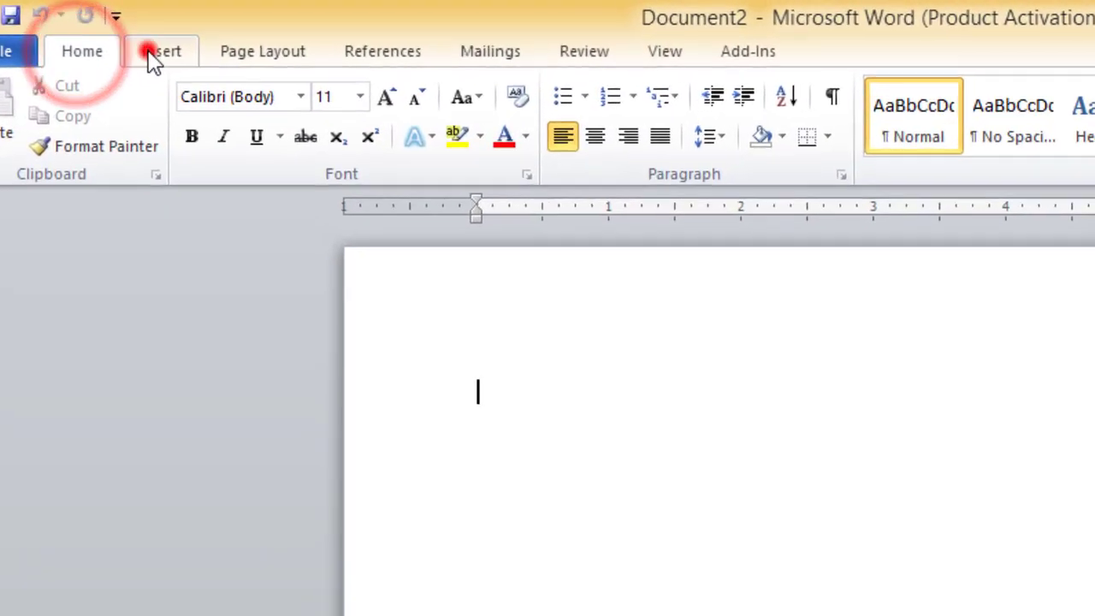
{"action": "left_click", "coordinate": [126, 36]}
{"action": "left_click", "coordinate": [195, 36]}
{"action": "left_click", "coordinate": [383, 55]}
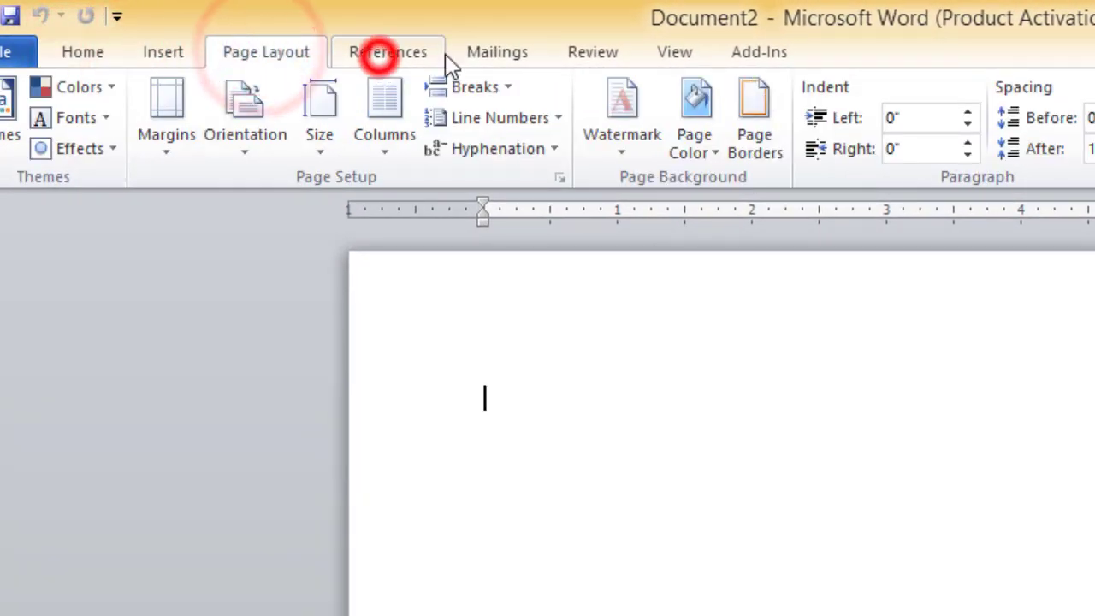
{"action": "left_click", "coordinate": [507, 53]}
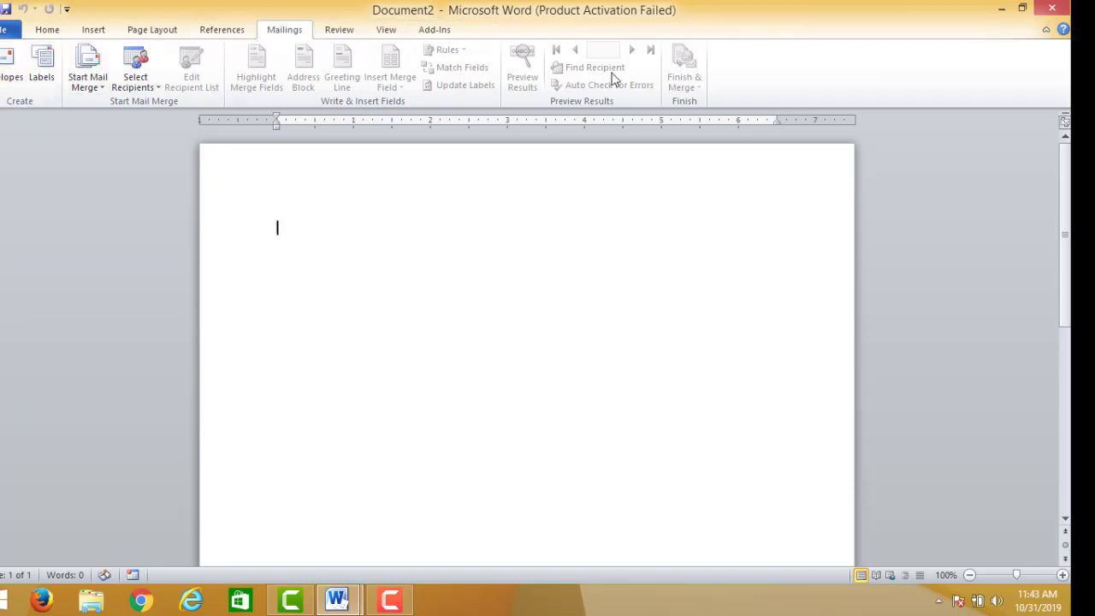
{"action": "left_click", "coordinate": [44, 30]}
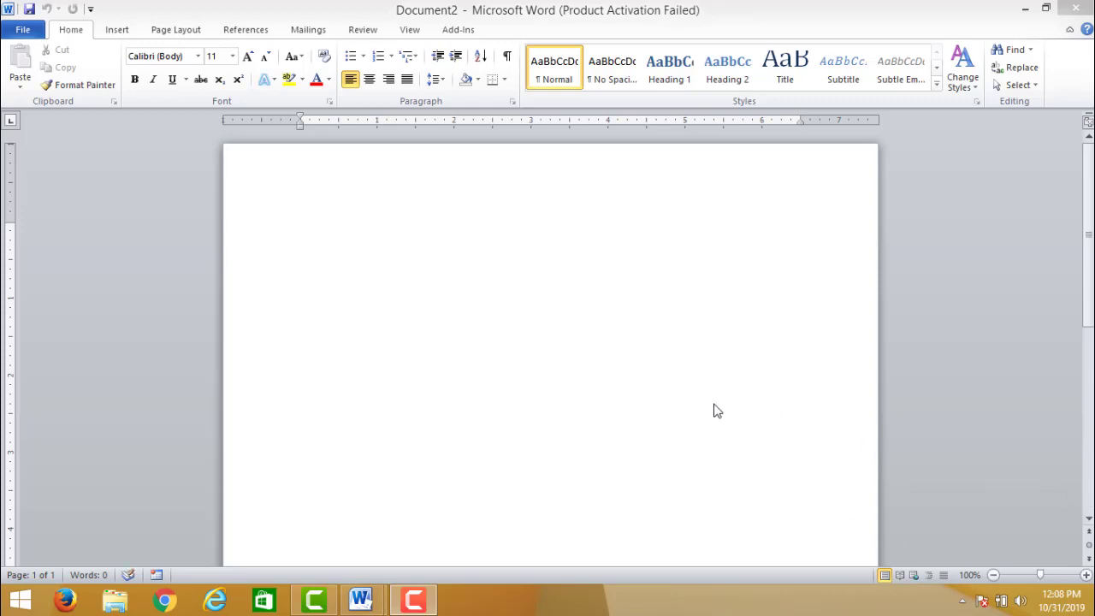
Type the three-sentence introduction of yourself, your elder sister and younger brother, correcting 'brothar' to 'brother.'.
{"action": "left_click", "coordinate": [508, 393]}
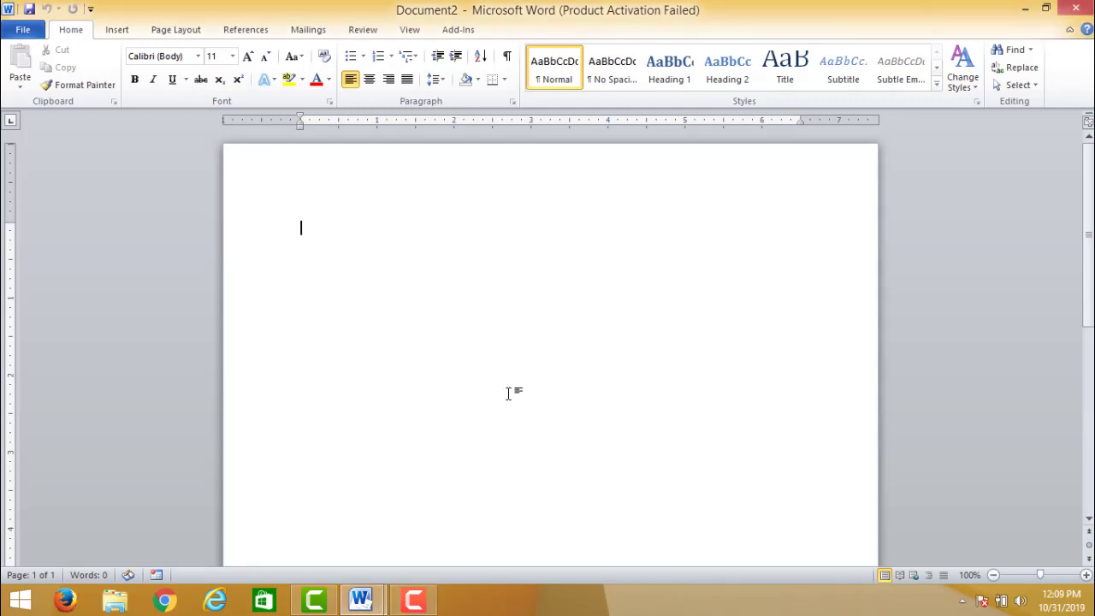
{"action": "type", "text": "My"}
{"action": "type", "text": " nam"}
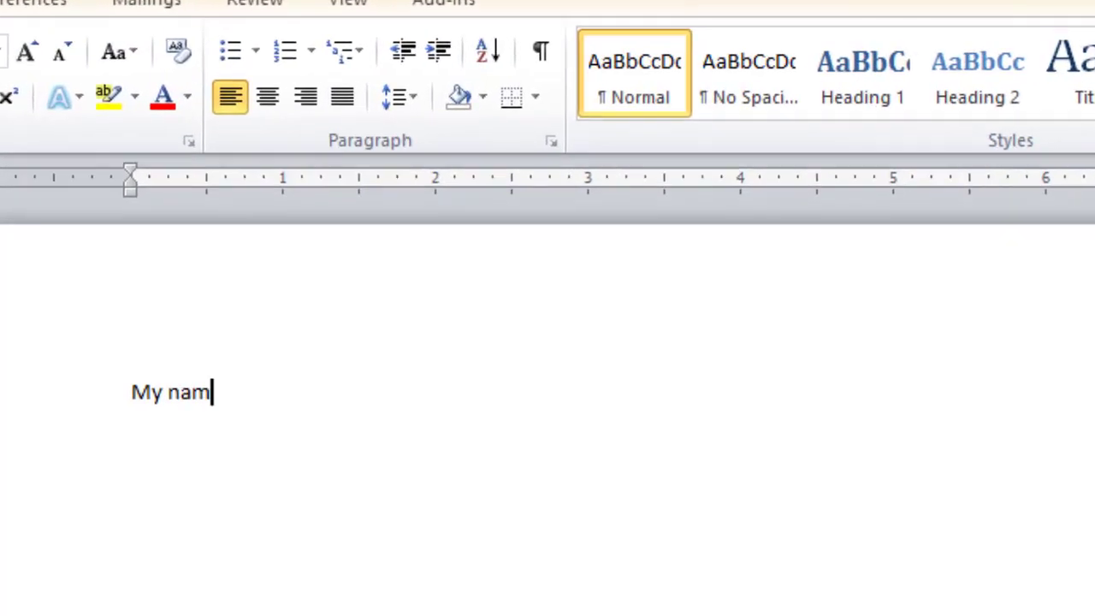
{"action": "type", "text": "e is  Am"}
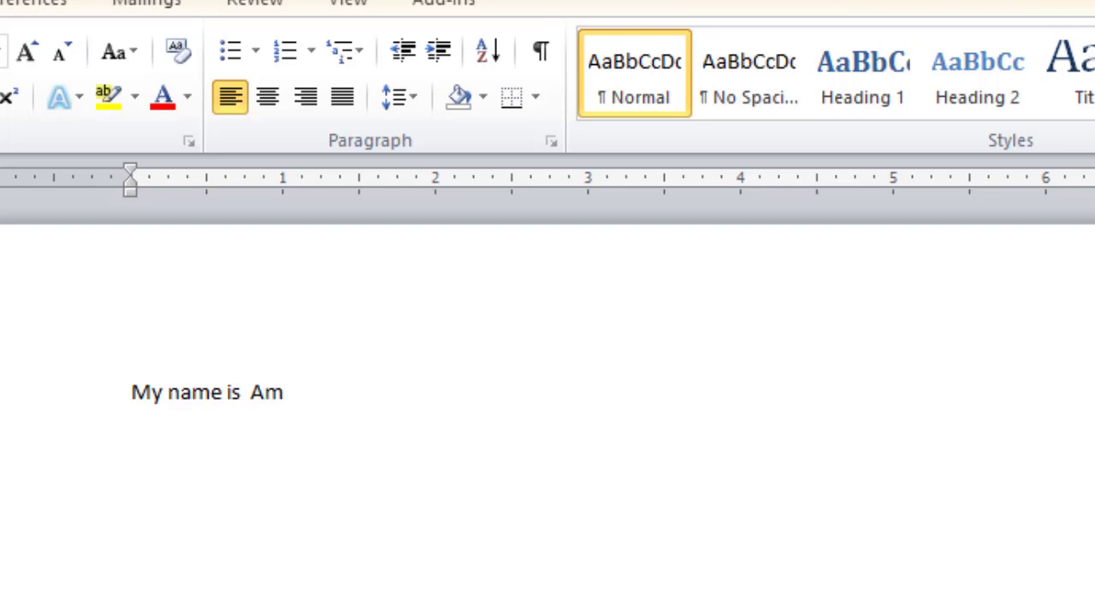
{"action": "type", "text": "balika"}
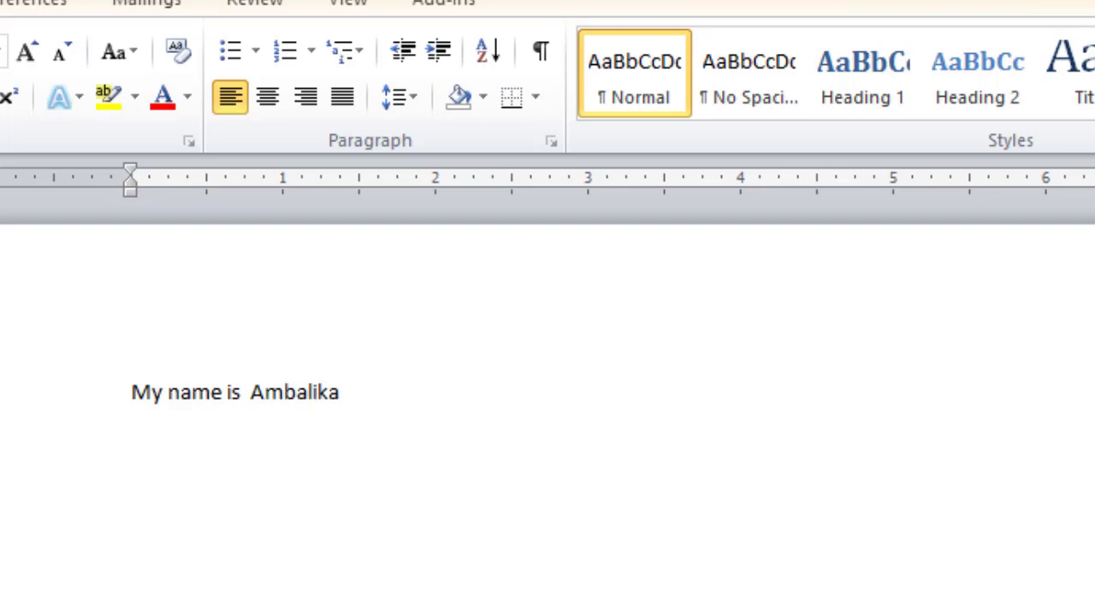
{"action": "type", "text": ". Sa"}
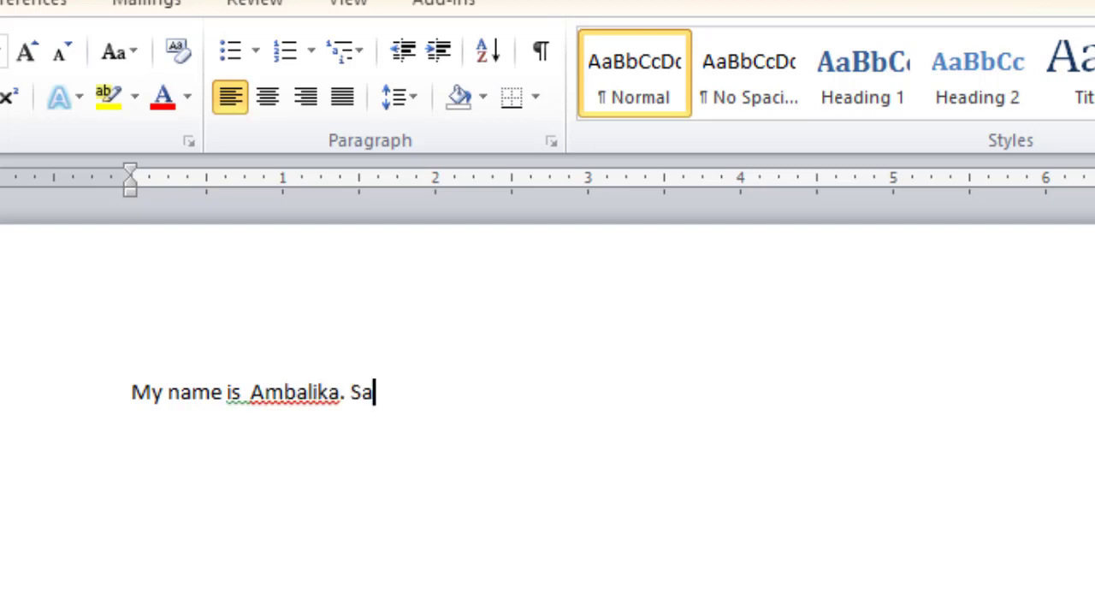
{"action": "type", "text": "yanti"}
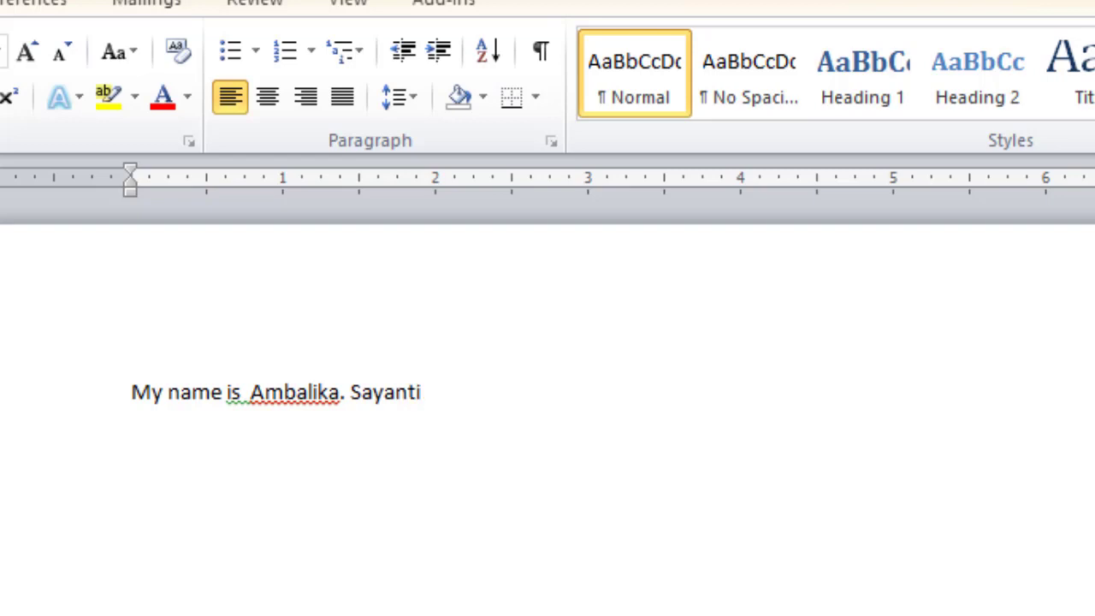
{"action": "type", "text": "ni i"}
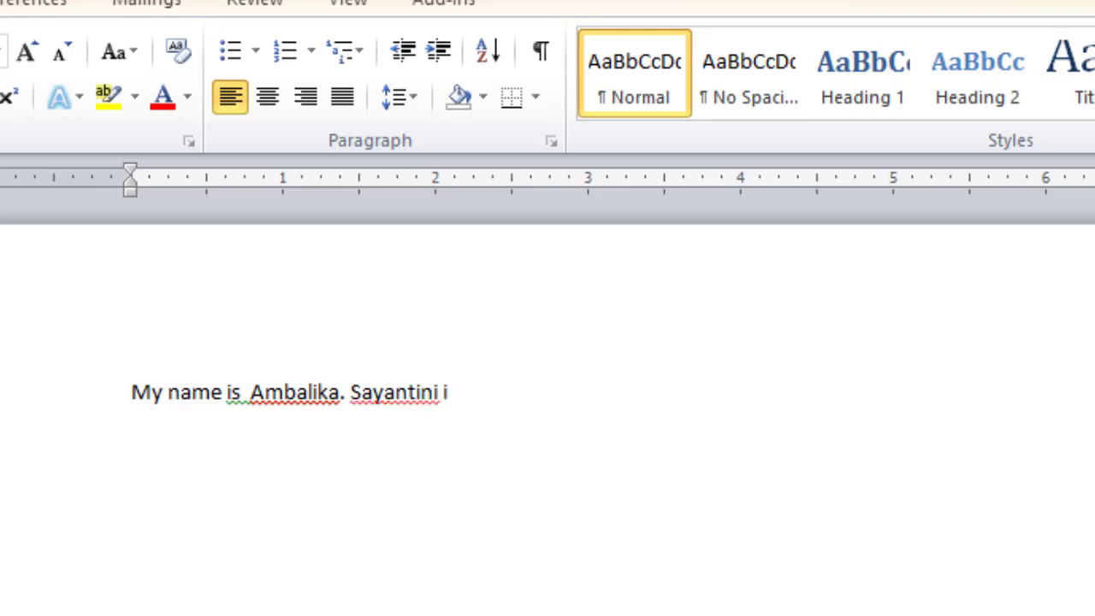
{"action": "type", "text": "s my eld"}
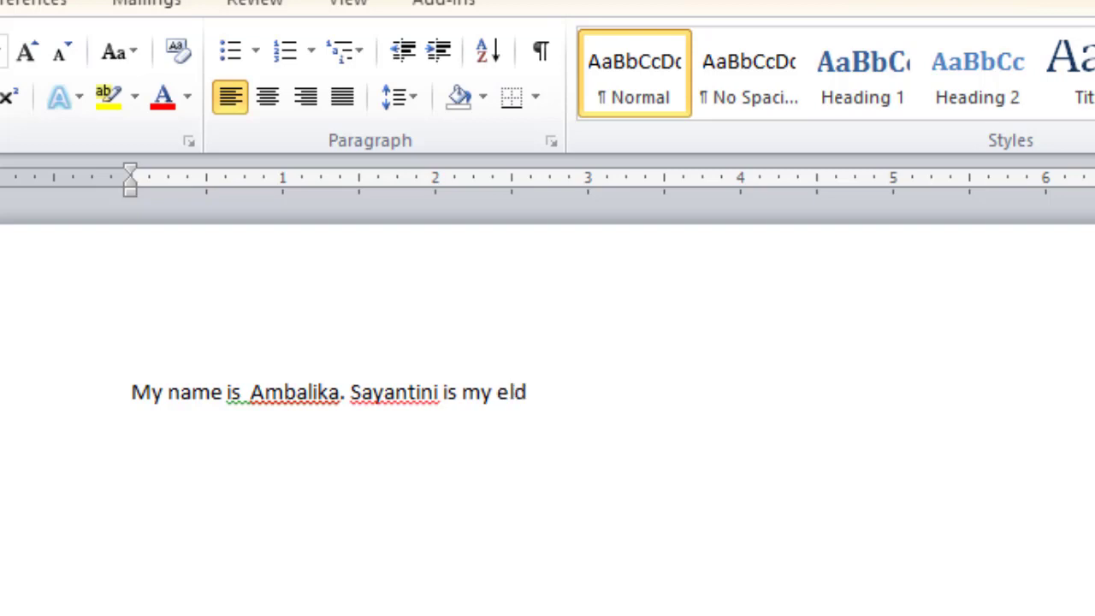
{"action": "type", "text": "er sister"}
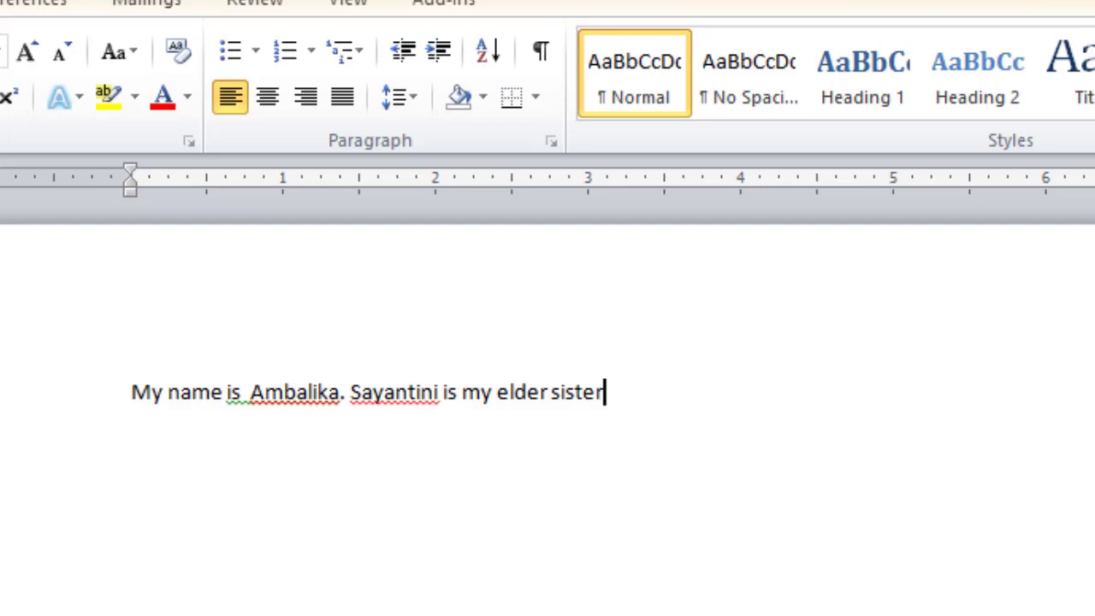
{"action": "type", "text": ". Anirba"}
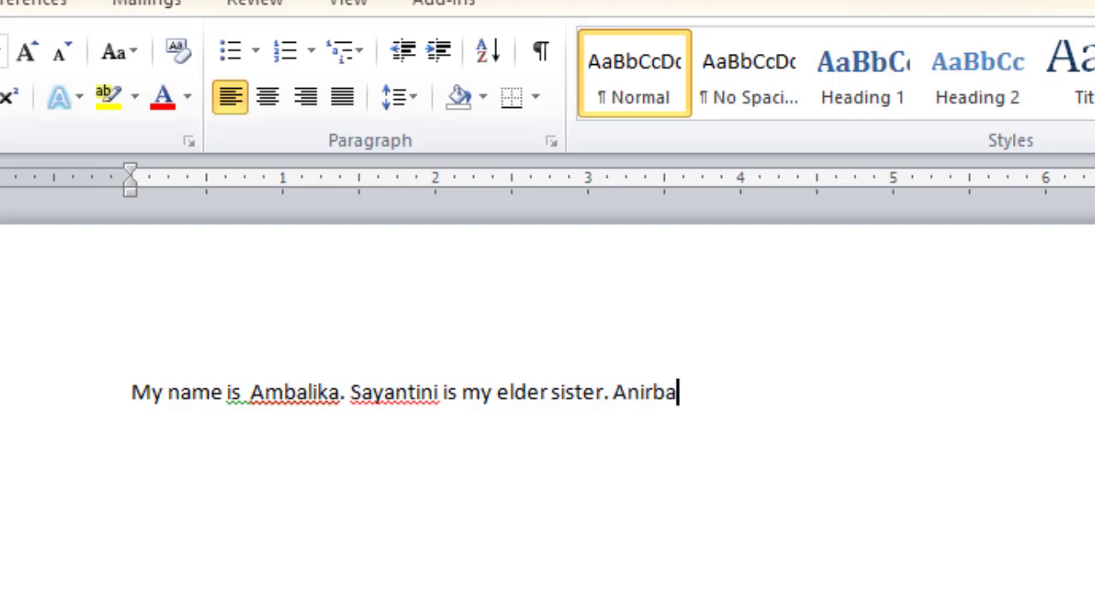
{"action": "type", "text": "n is"}
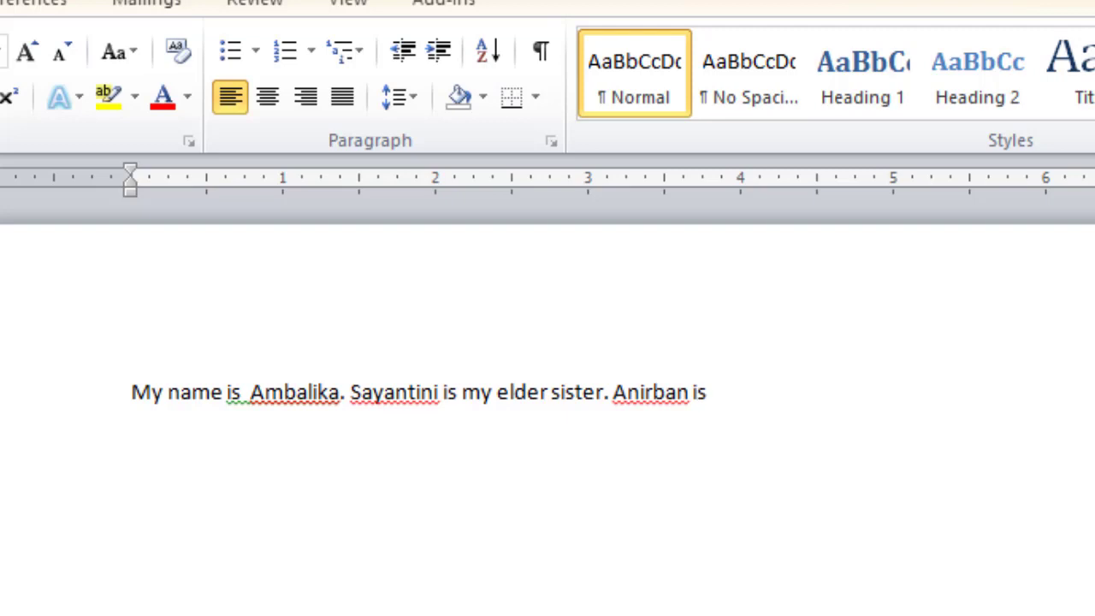
{"action": "type", "text": " my younger"}
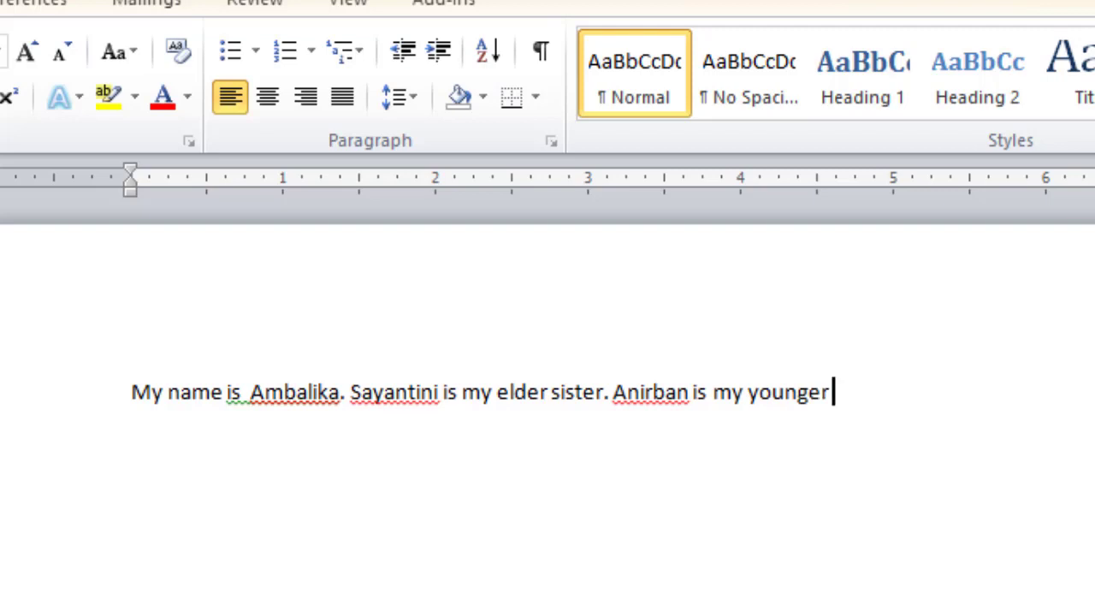
{"action": "type", "text": " broth"}
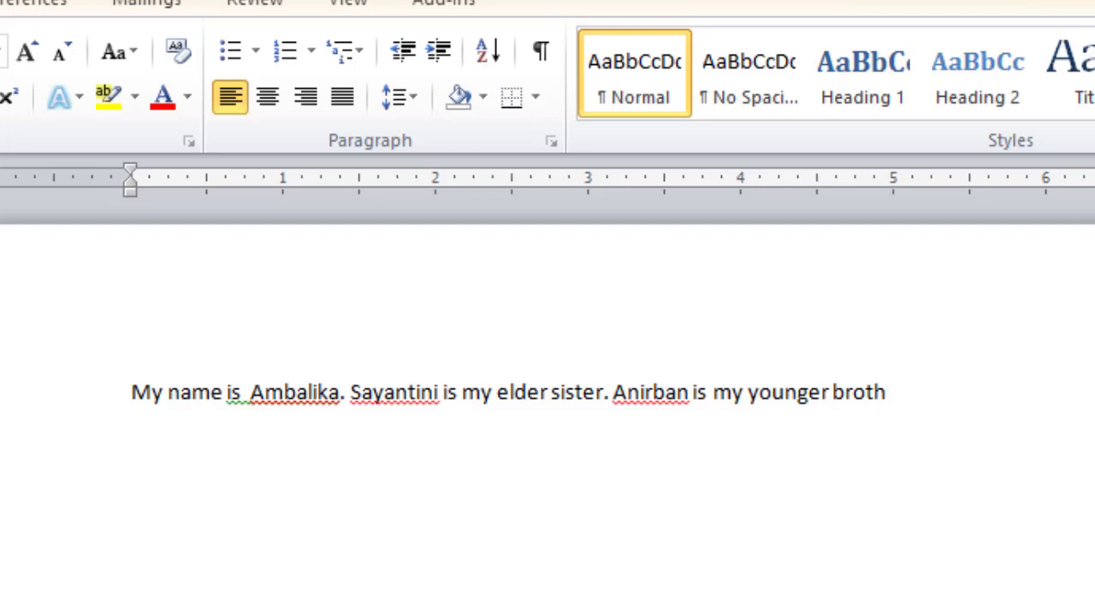
{"action": "type", "text": "ar"}
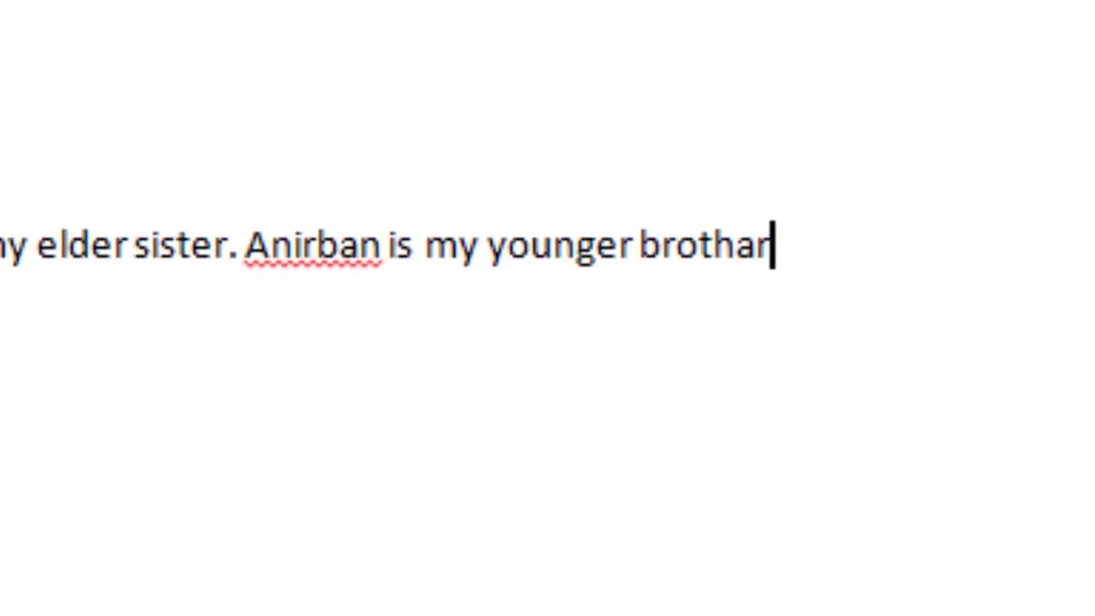
{"action": "key", "text": "BackSpace"}
{"action": "key", "text": "BackSpace"}
{"action": "type", "text": "er."}
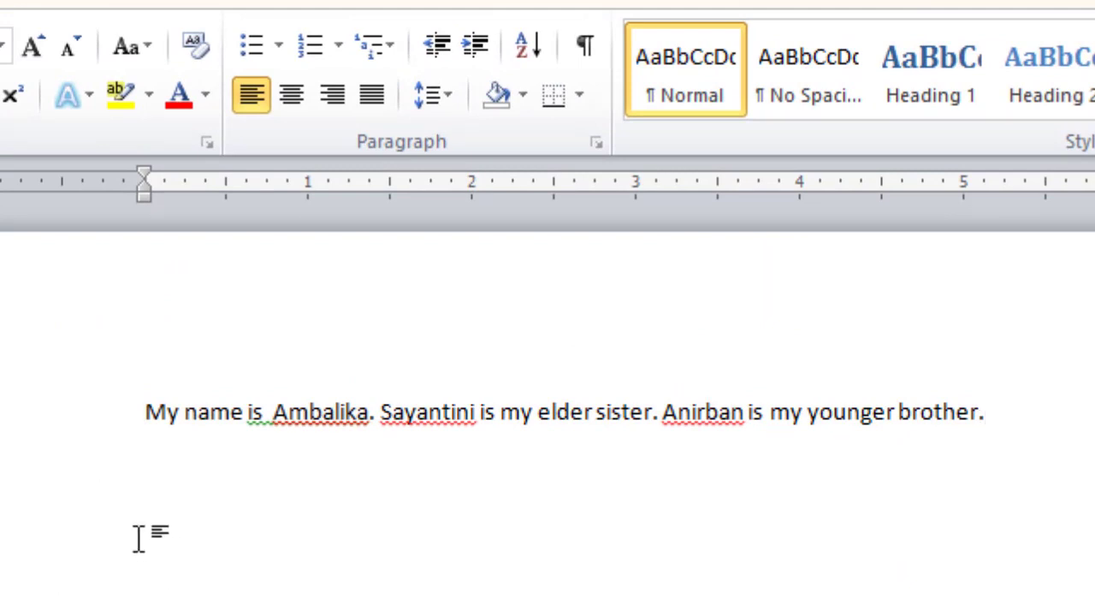
Select the whole family sentence and underline it, leaving bold and italic off.
{"action": "left_click_drag", "start_coordinate": [147, 411], "coordinate": [1010, 432]}
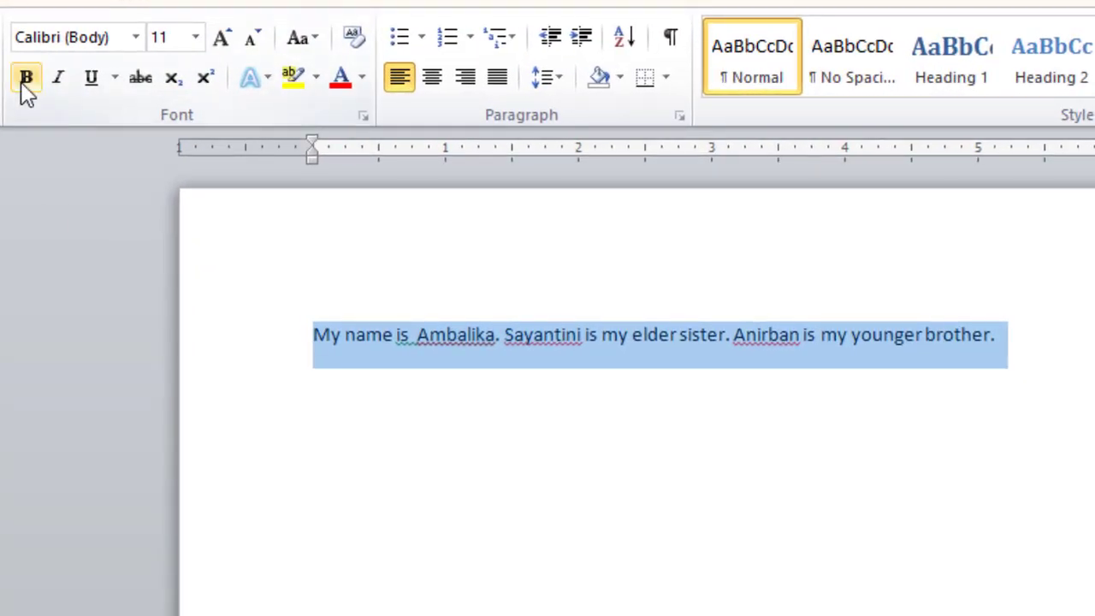
{"action": "left_click", "coordinate": [24, 80]}
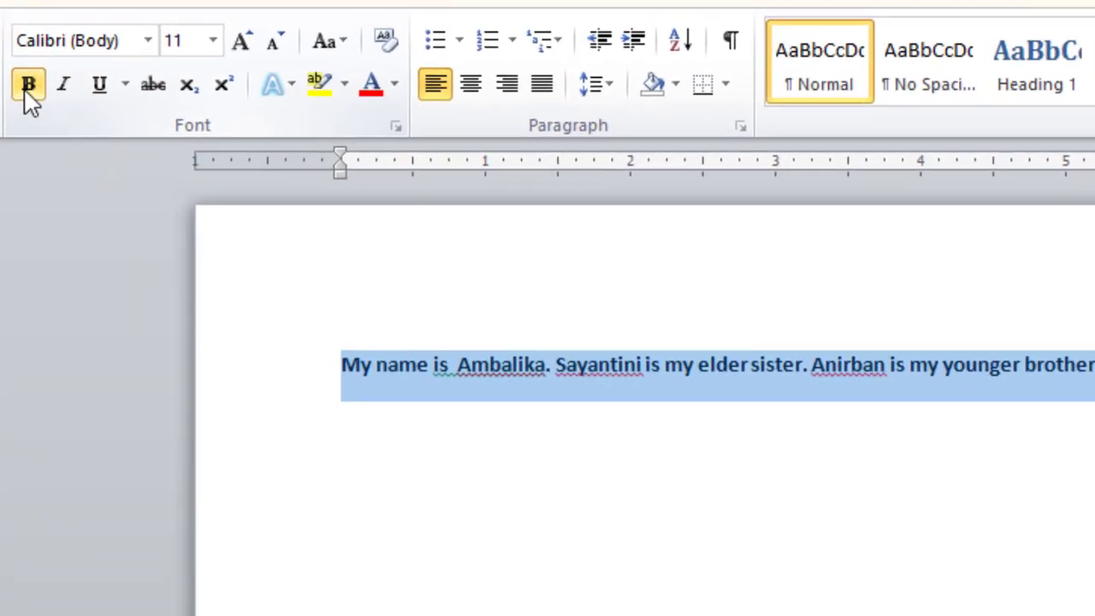
{"action": "left_click", "coordinate": [26, 87]}
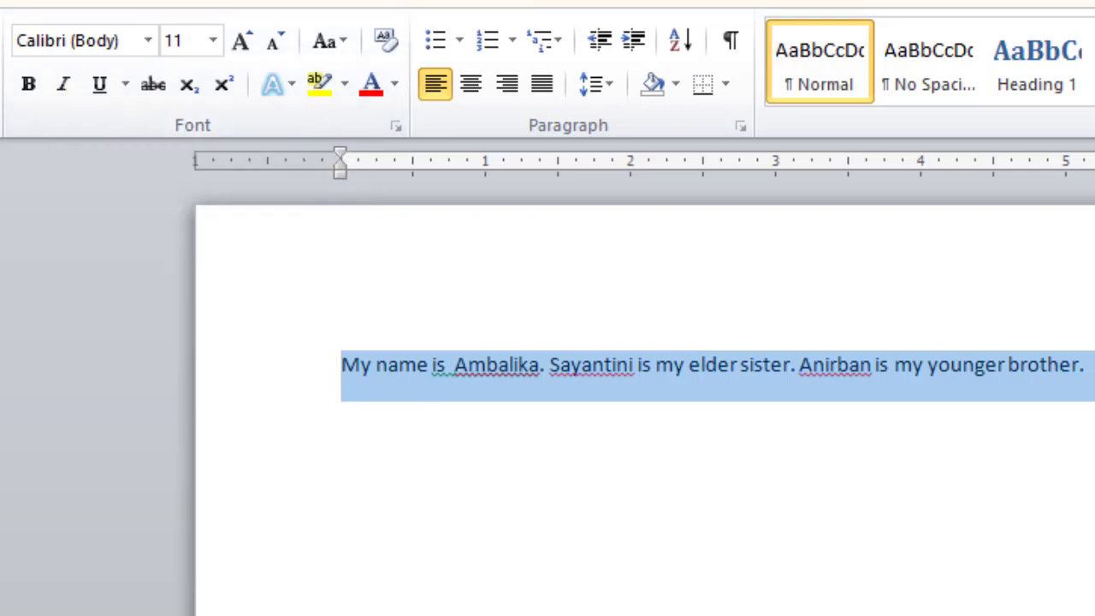
{"action": "scroll", "coordinate": [547, 405], "scroll_direction": "up", "scroll_amount": 3}
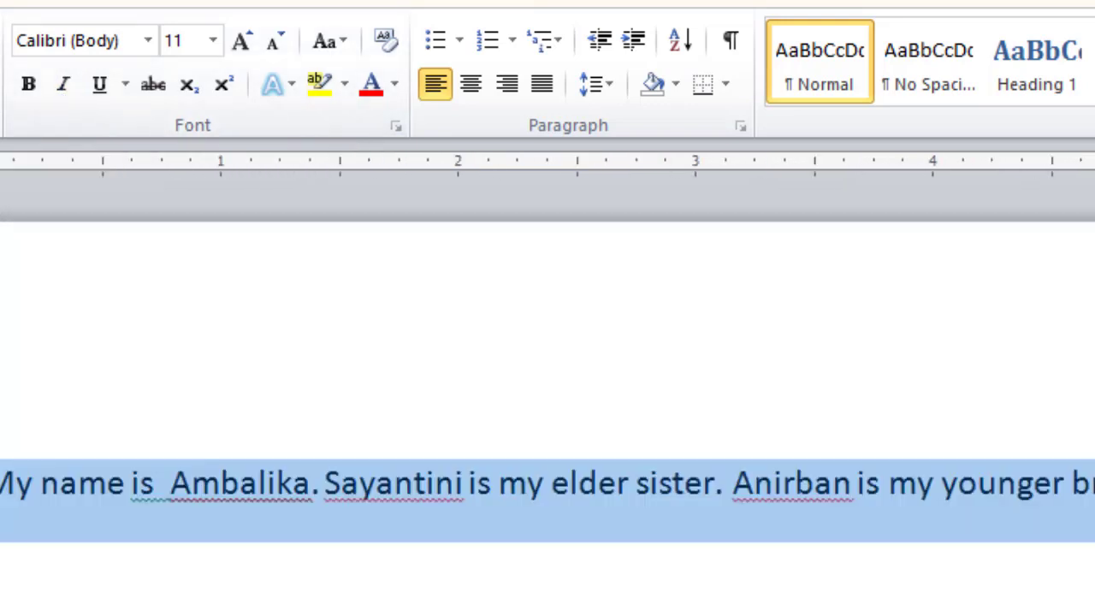
{"action": "left_click", "coordinate": [62, 91]}
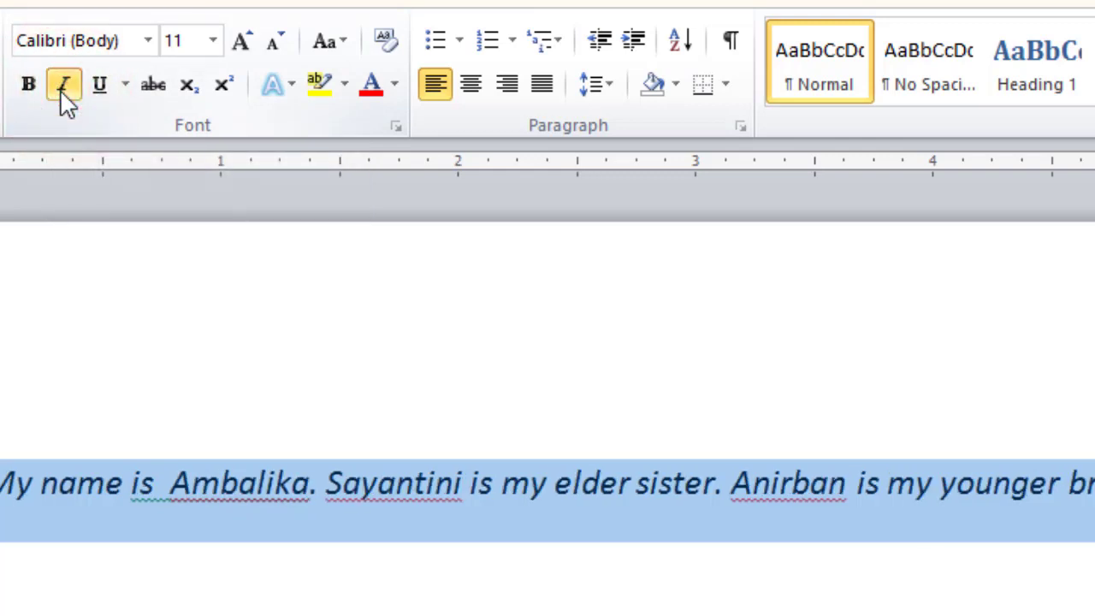
{"action": "left_click", "coordinate": [61, 89]}
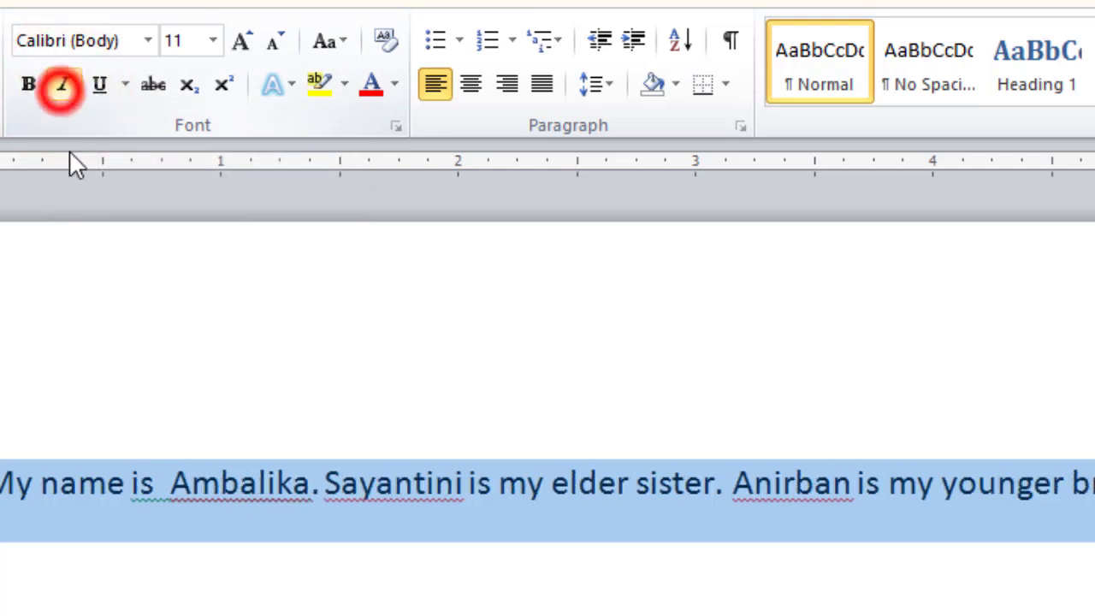
{"action": "left_click", "coordinate": [99, 92]}
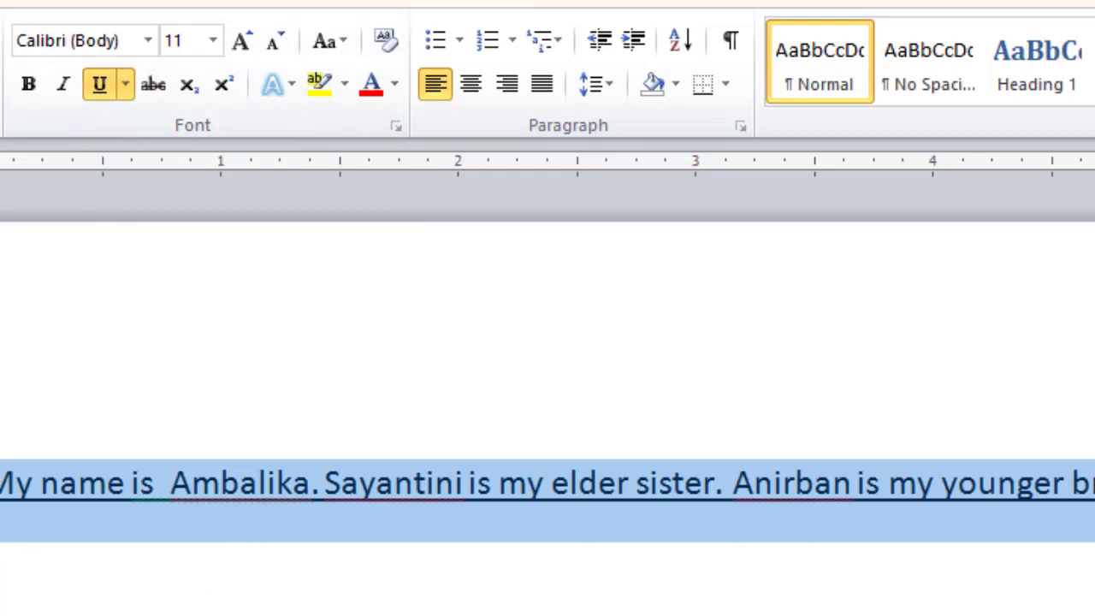
Resize the sentence to 12 point after trying 72, and turn its underline off.
{"action": "left_click", "coordinate": [213, 42]}
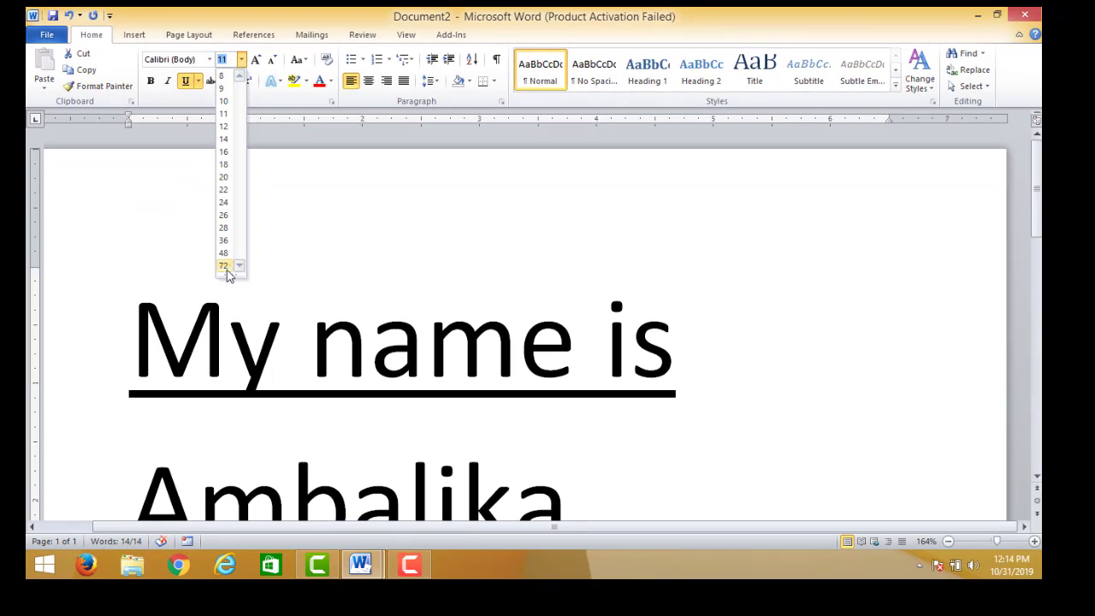
{"action": "left_click", "coordinate": [224, 266]}
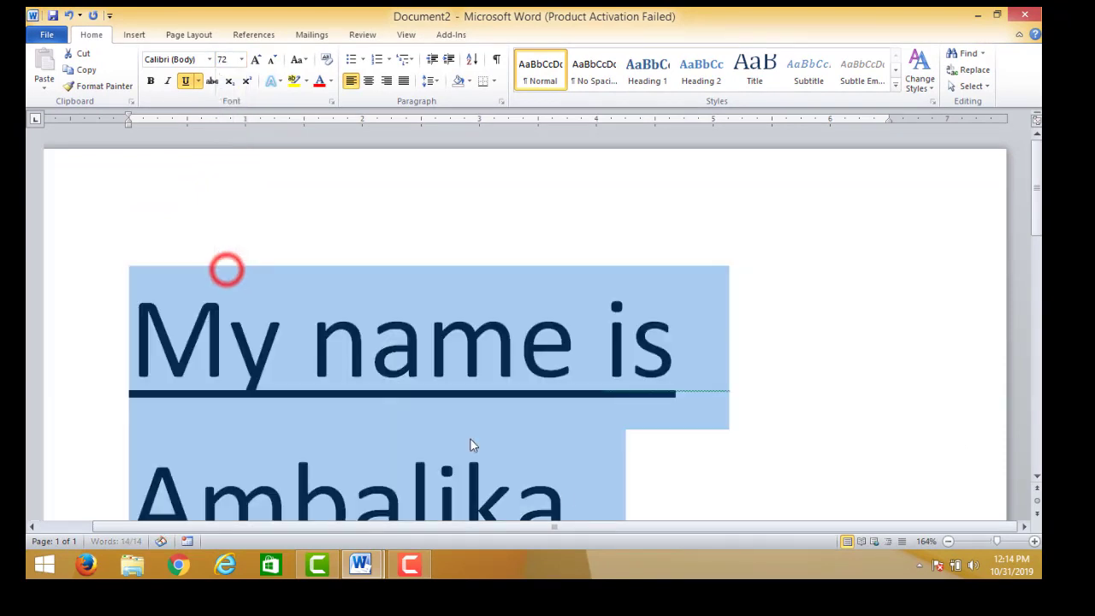
{"action": "left_click", "coordinate": [242, 60]}
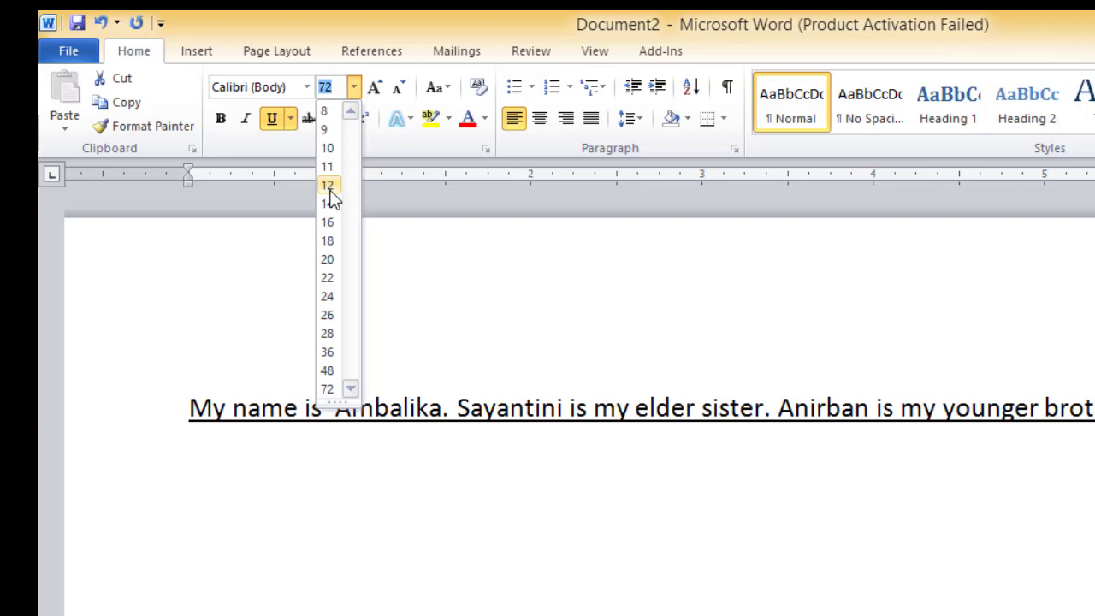
{"action": "left_click", "coordinate": [328, 186]}
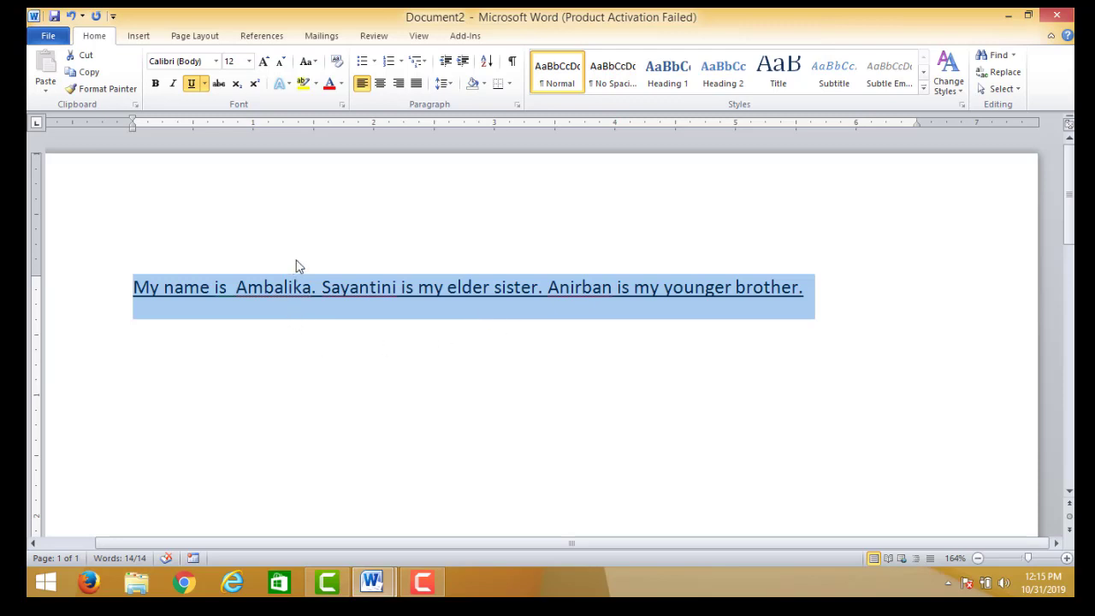
{"action": "left_click", "coordinate": [192, 84]}
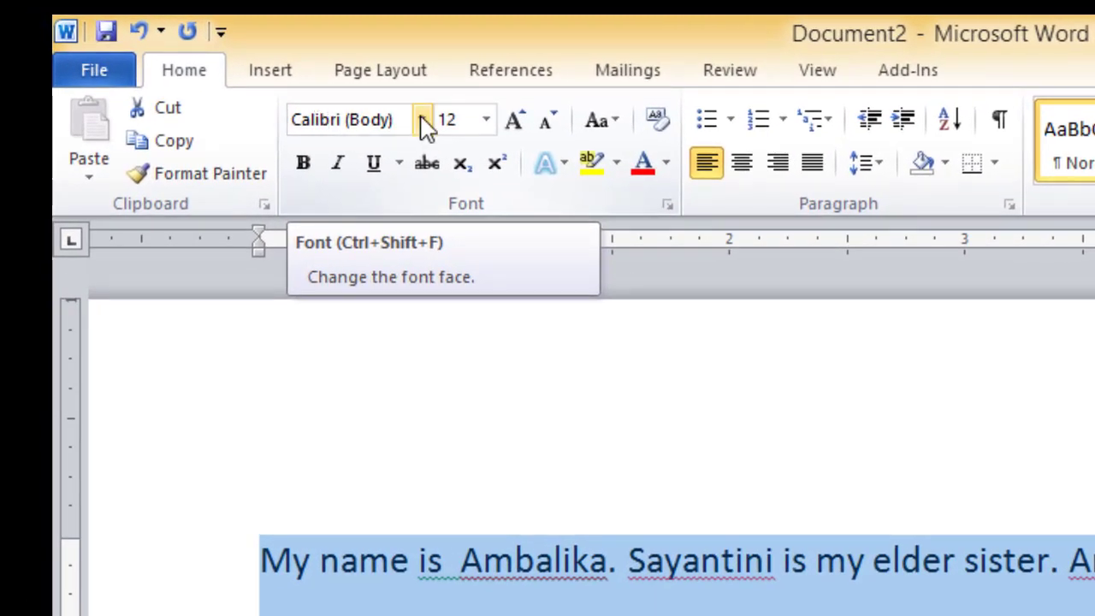
Apply the Algerian font to the introduction sentence.
{"action": "left_click", "coordinate": [422, 120]}
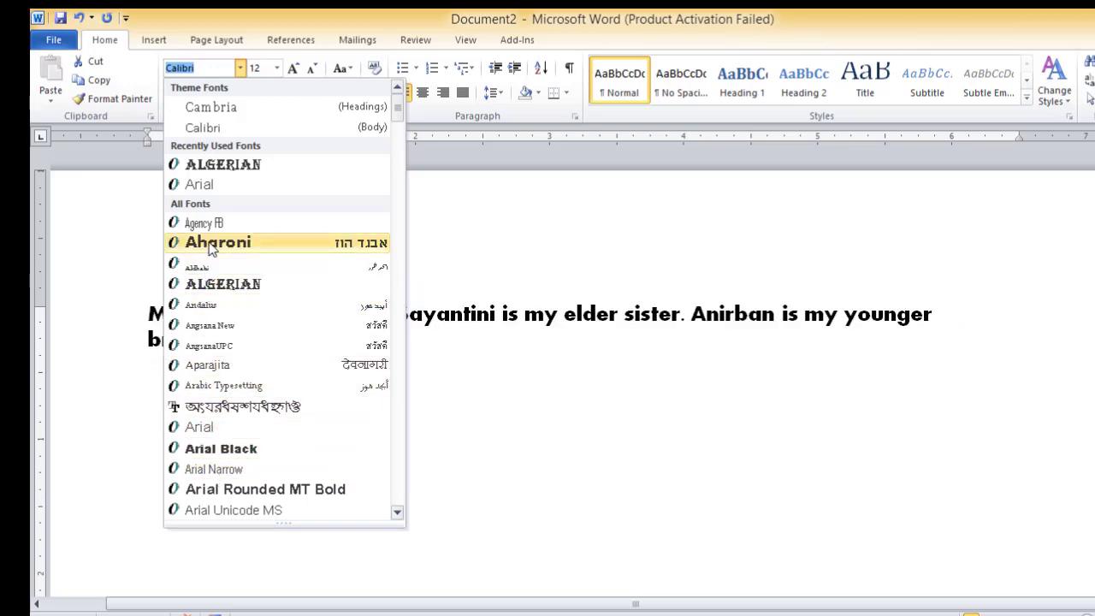
{"action": "left_click", "coordinate": [210, 287]}
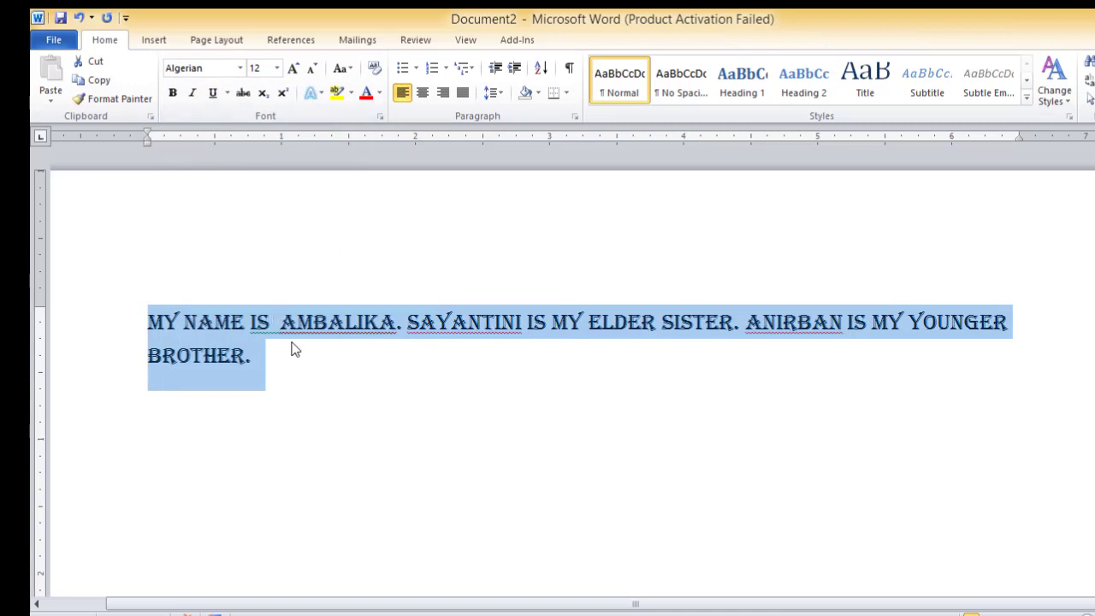
Colour the paragraph text bright green, chosen from the More Colors standard palette.
{"action": "left_click", "coordinate": [381, 95]}
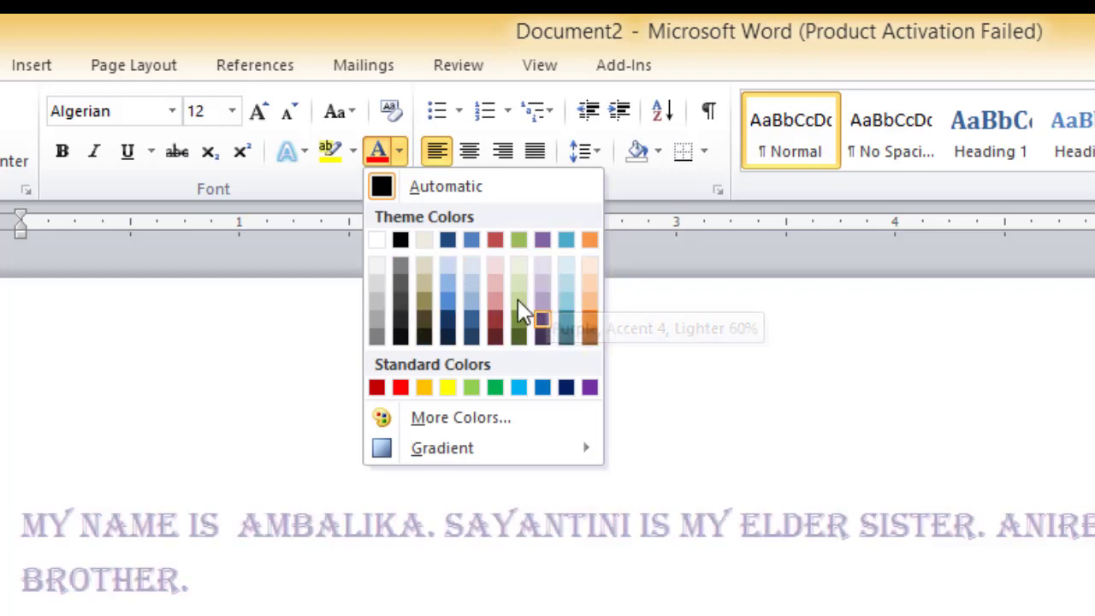
{"action": "left_click", "coordinate": [466, 418]}
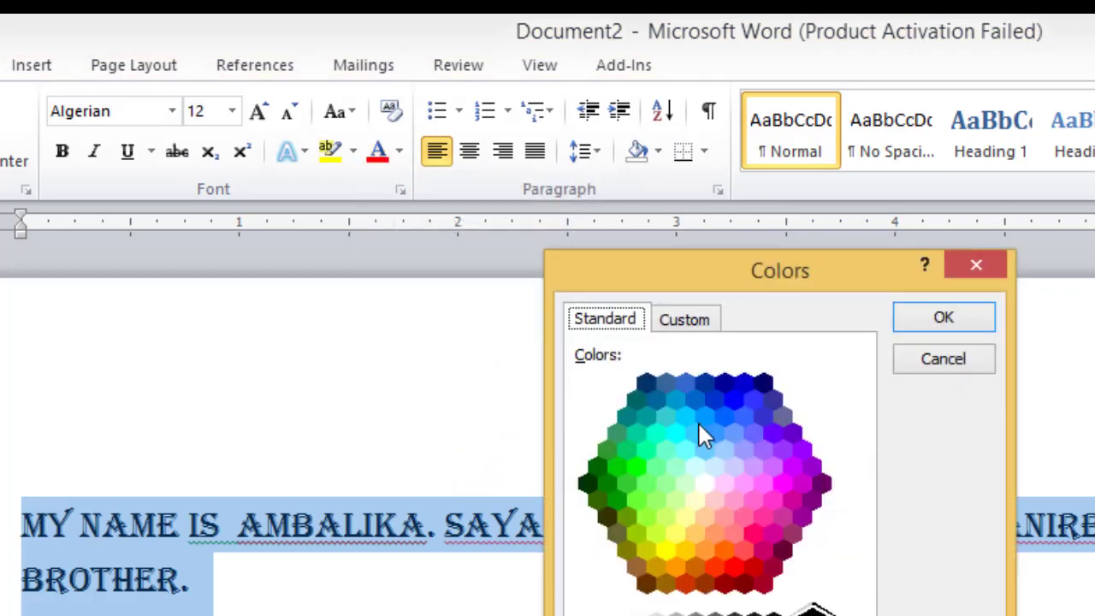
{"action": "left_click", "coordinate": [700, 417]}
{"action": "left_click", "coordinate": [623, 483]}
{"action": "left_click", "coordinate": [623, 550]}
{"action": "left_click", "coordinate": [704, 551]}
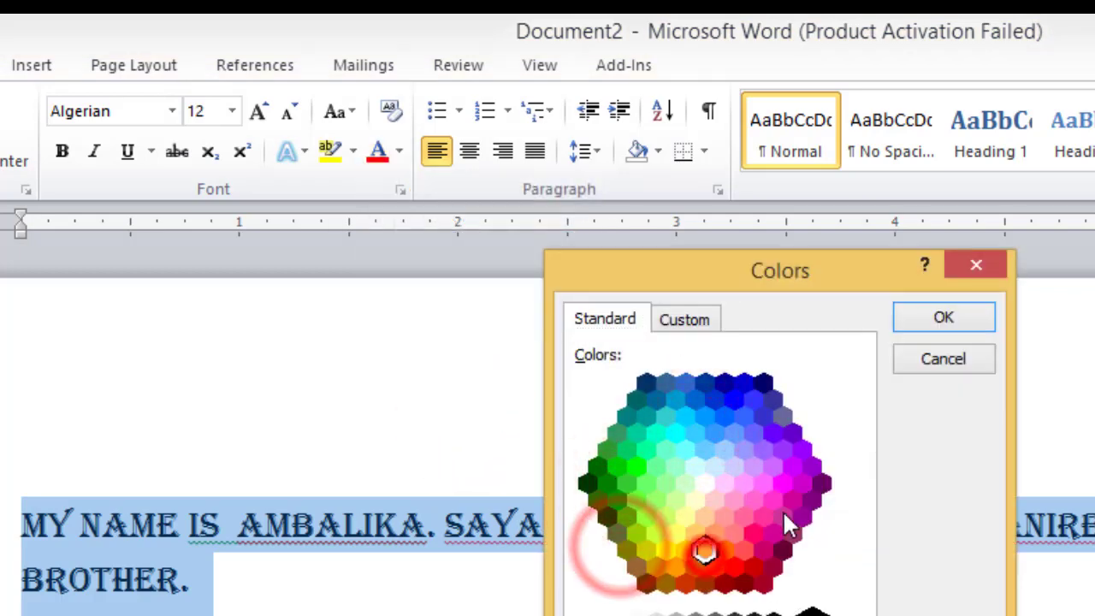
{"action": "left_click", "coordinate": [782, 515]}
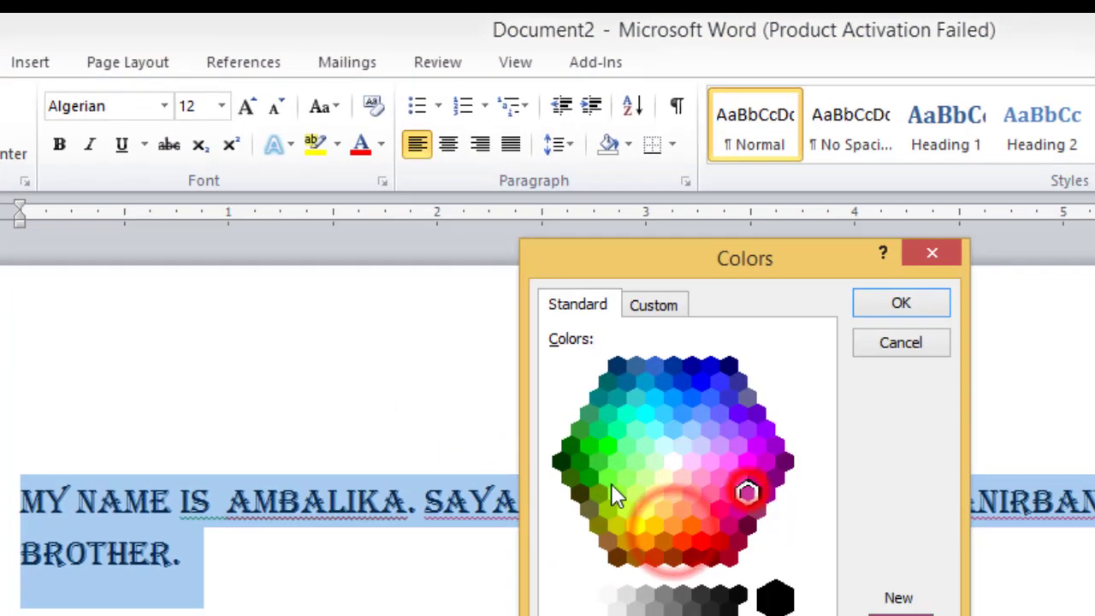
{"action": "left_click", "coordinate": [610, 478]}
{"action": "left_click", "coordinate": [644, 427]}
{"action": "left_click", "coordinate": [587, 445]}
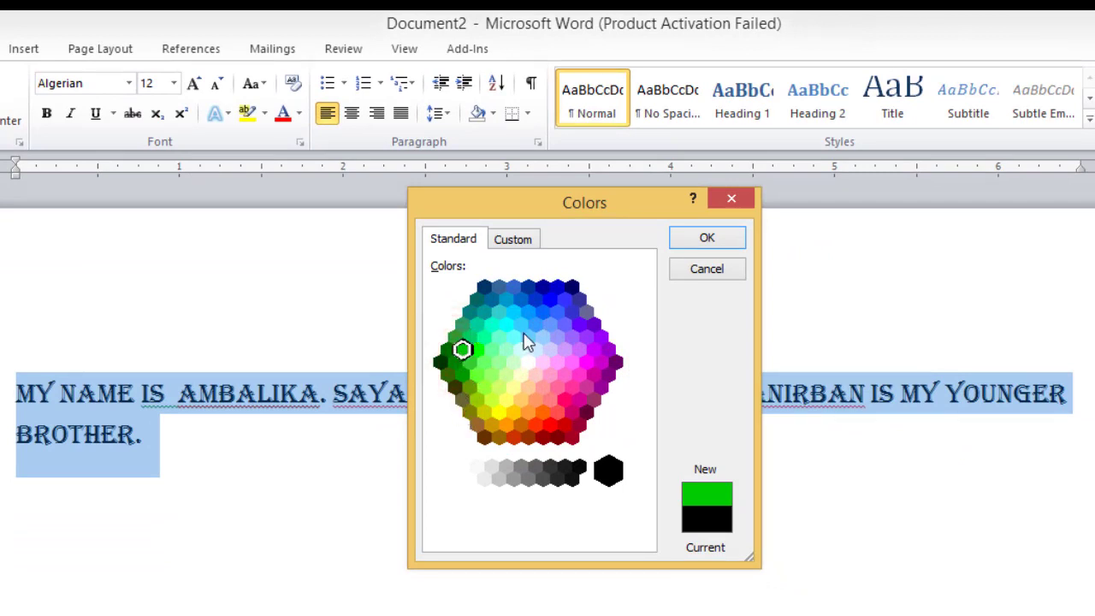
{"action": "left_click", "coordinate": [707, 240]}
Deselect to check the green, then reselect the whole family paragraph for recolouring.
{"action": "left_click", "coordinate": [501, 442]}
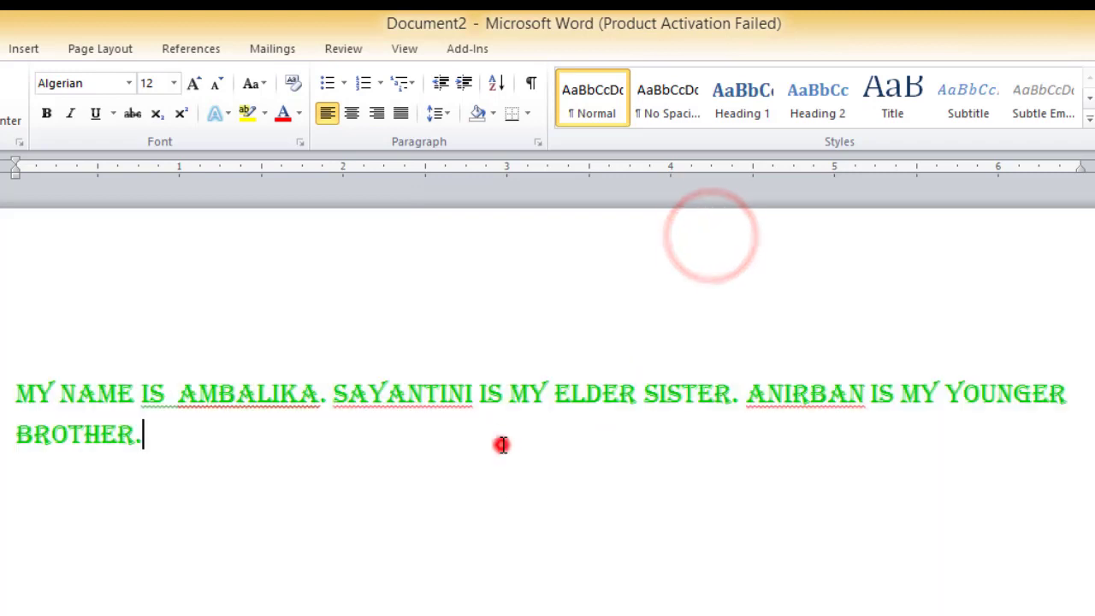
{"action": "left_click_drag", "start_coordinate": [17, 393], "coordinate": [153, 432]}
{"action": "left_click", "coordinate": [299, 113]}
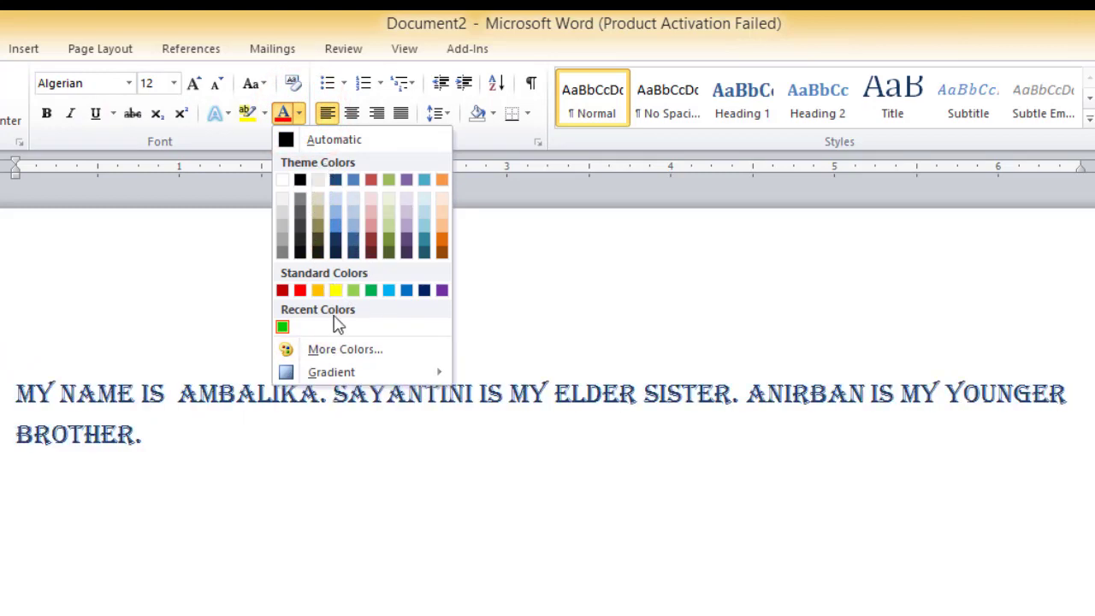
Recolour the paragraph a custom orange-brown (RGB 203, 100, 23) from the Custom colour spectrum.
{"action": "left_click", "coordinate": [335, 350]}
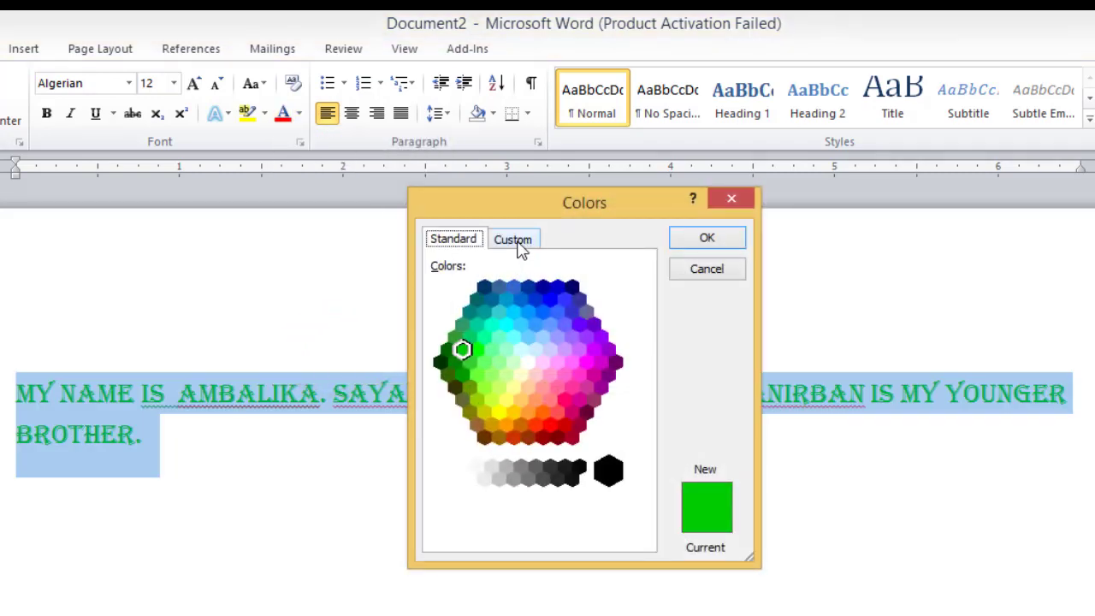
{"action": "left_click", "coordinate": [514, 240]}
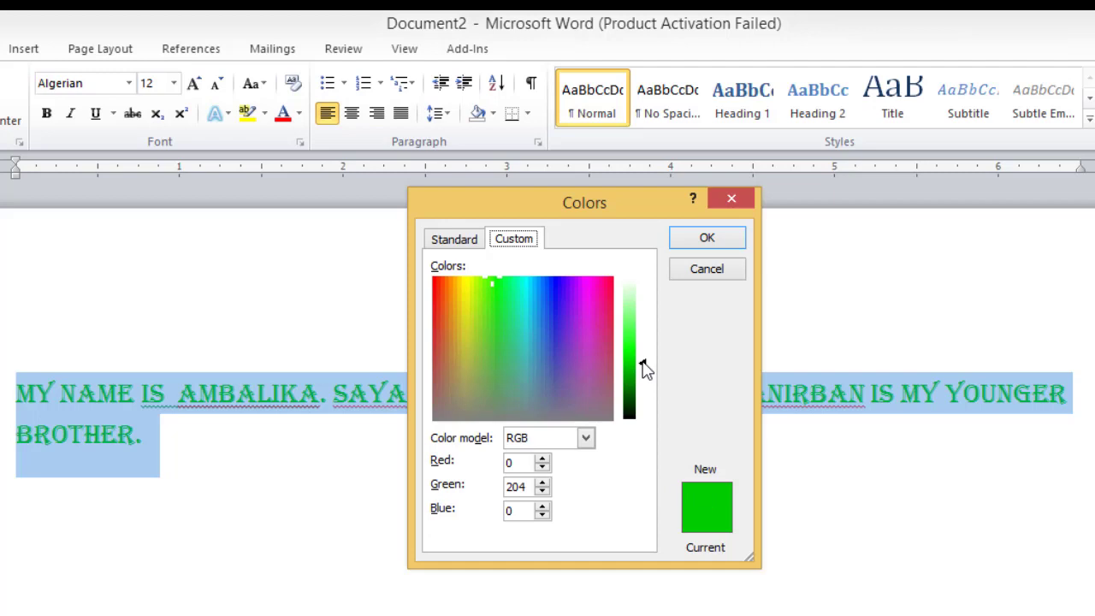
{"action": "mouse_move", "coordinate": [642, 363]}
{"action": "left_mouse_down"}
{"action": "mouse_move", "coordinate": [649, 399]}
{"action": "mouse_move", "coordinate": [649, 329]}
{"action": "mouse_move", "coordinate": [650, 364]}
{"action": "left_mouse_up"}
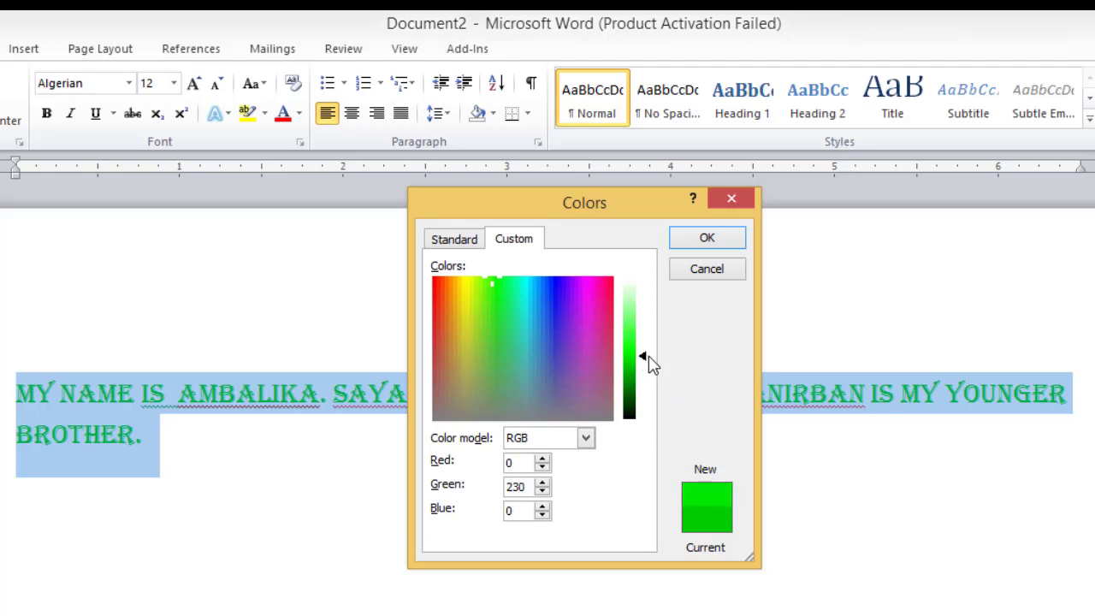
{"action": "left_click", "coordinate": [445, 306]}
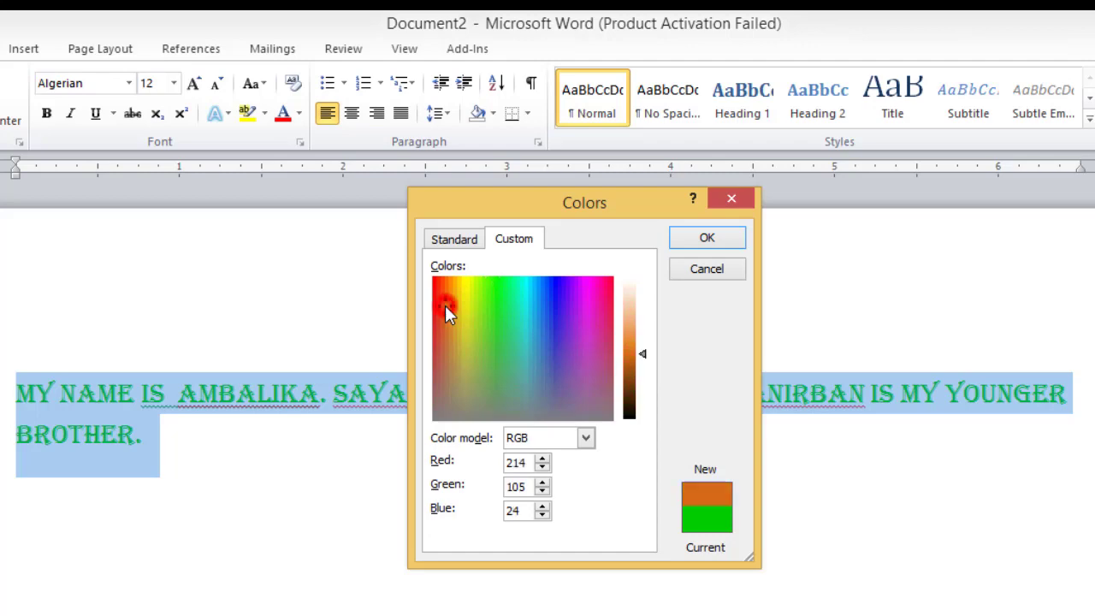
{"action": "mouse_move", "coordinate": [644, 359]}
{"action": "left_mouse_down"}
{"action": "mouse_move", "coordinate": [644, 334]}
{"action": "mouse_move", "coordinate": [647, 387]}
{"action": "mouse_move", "coordinate": [647, 360]}
{"action": "left_mouse_up"}
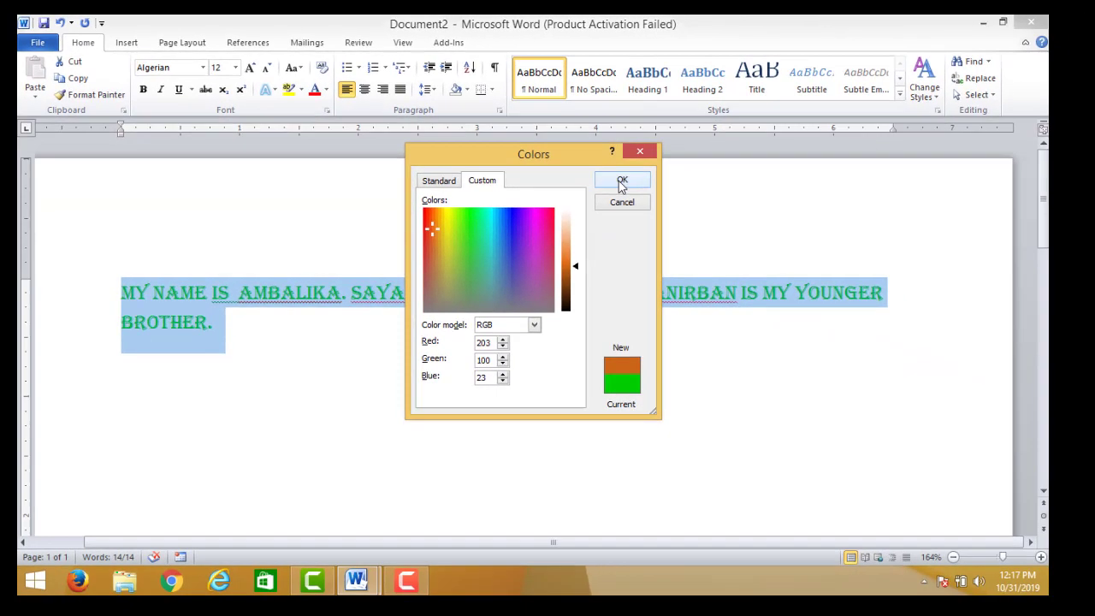
{"action": "left_click", "coordinate": [706, 238]}
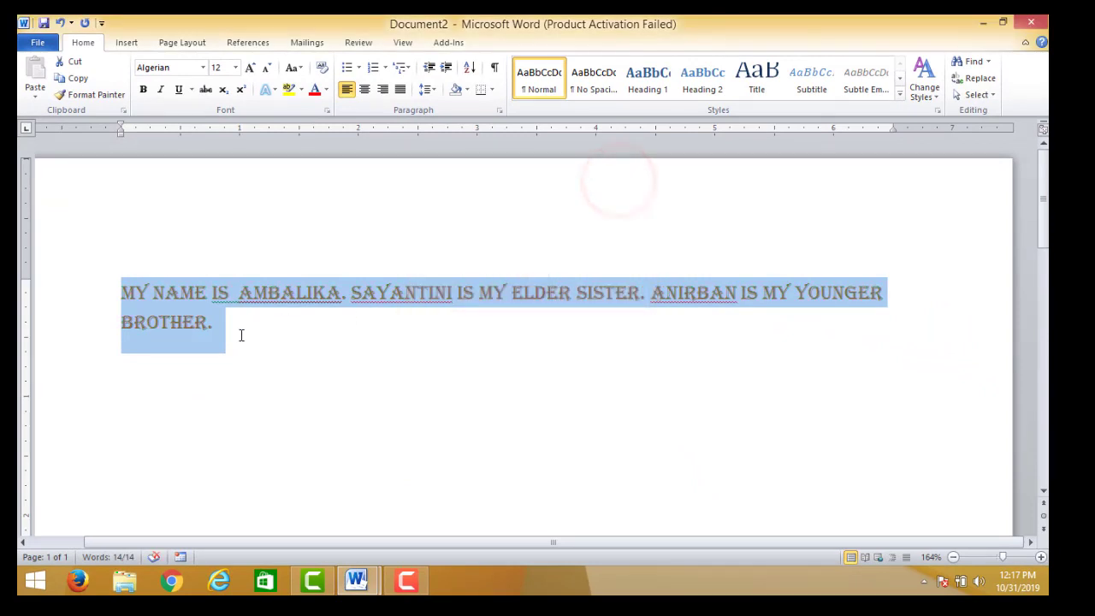
{"action": "left_click", "coordinate": [221, 326]}
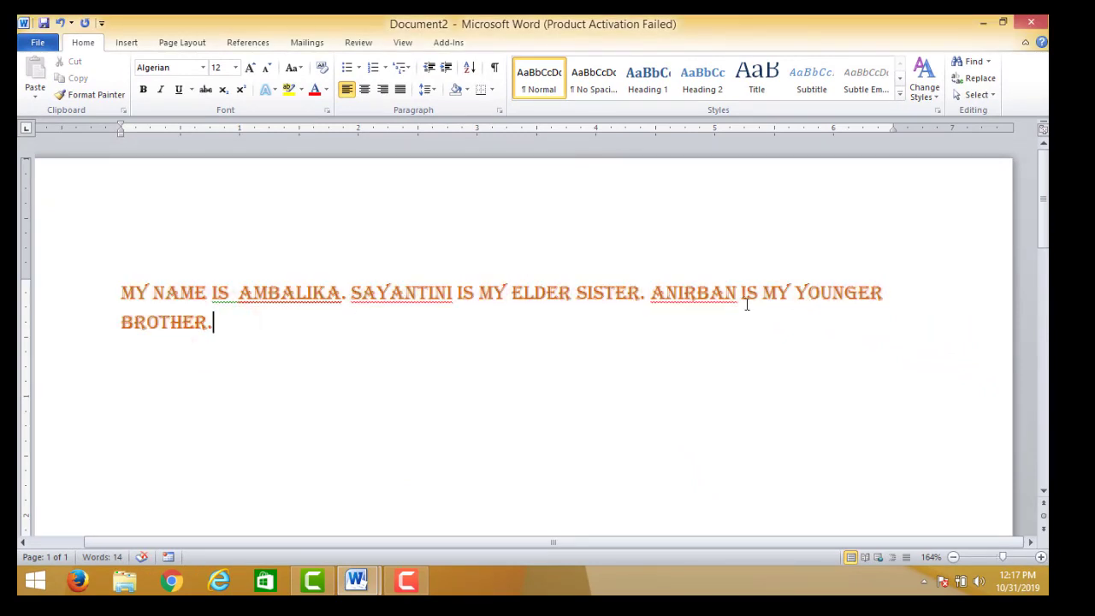
Select the whole family paragraph and copy it to the clipboard.
{"action": "left_click_drag", "start_coordinate": [120, 292], "coordinate": [222, 325]}
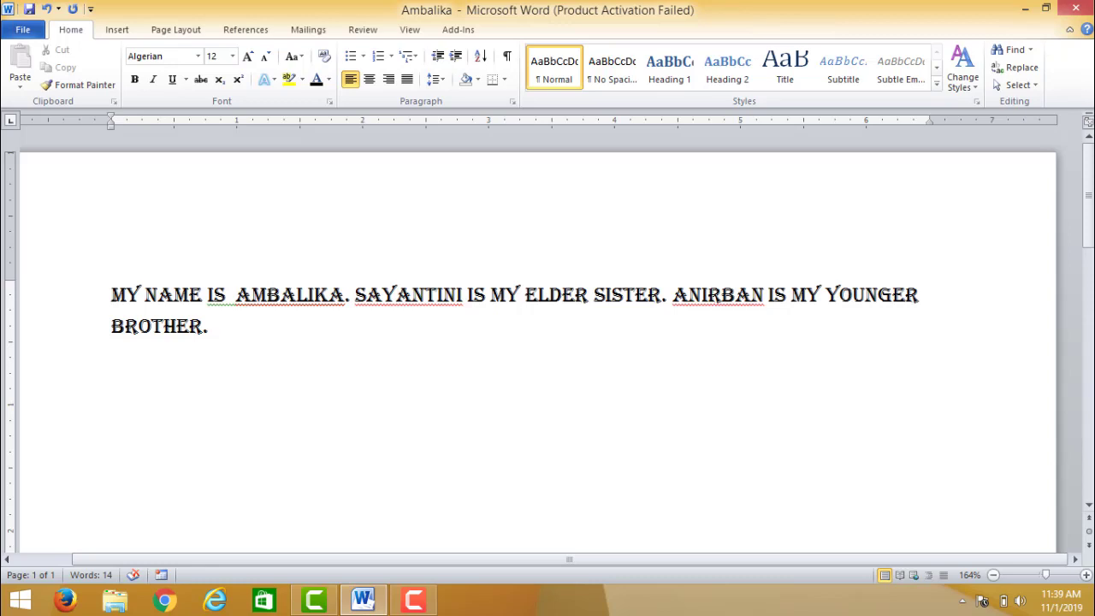
{"action": "triple_click", "coordinate": [111, 294]}
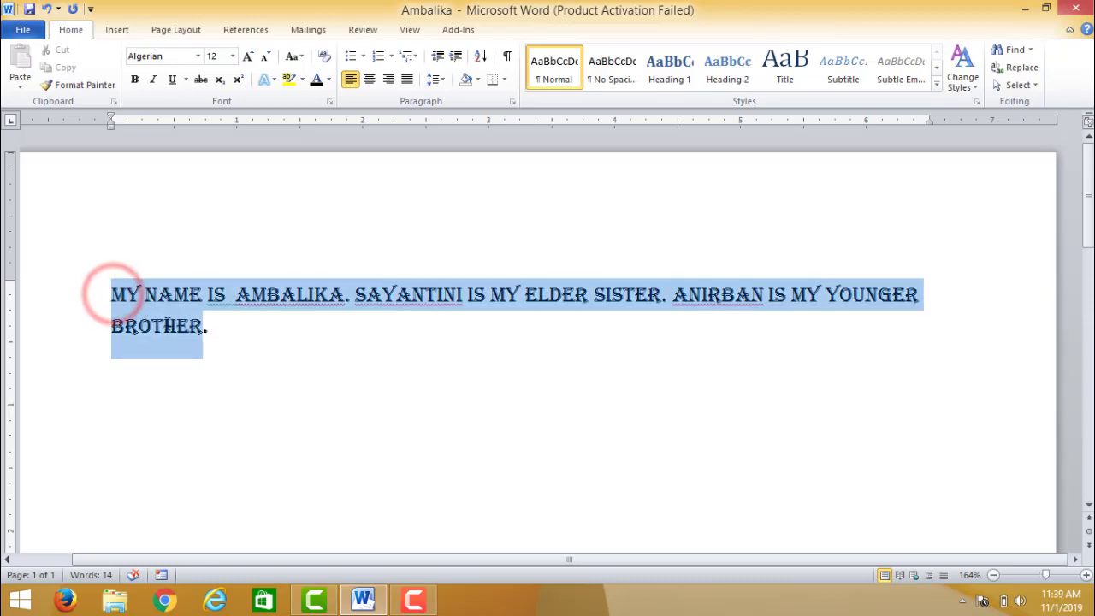
{"action": "left_click", "coordinate": [206, 328]}
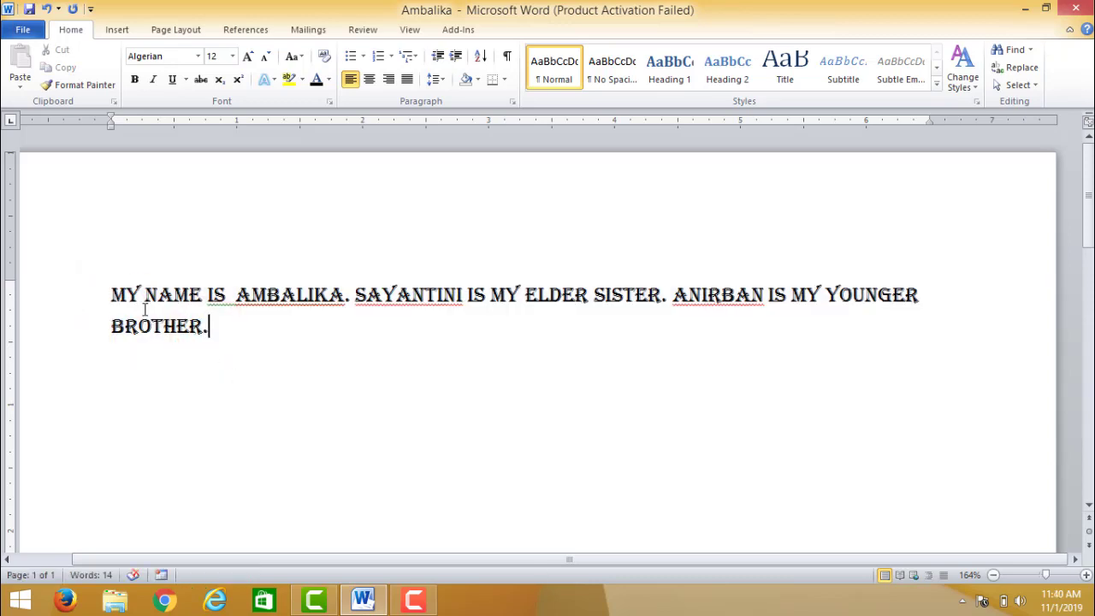
{"action": "triple_click", "coordinate": [109, 293]}
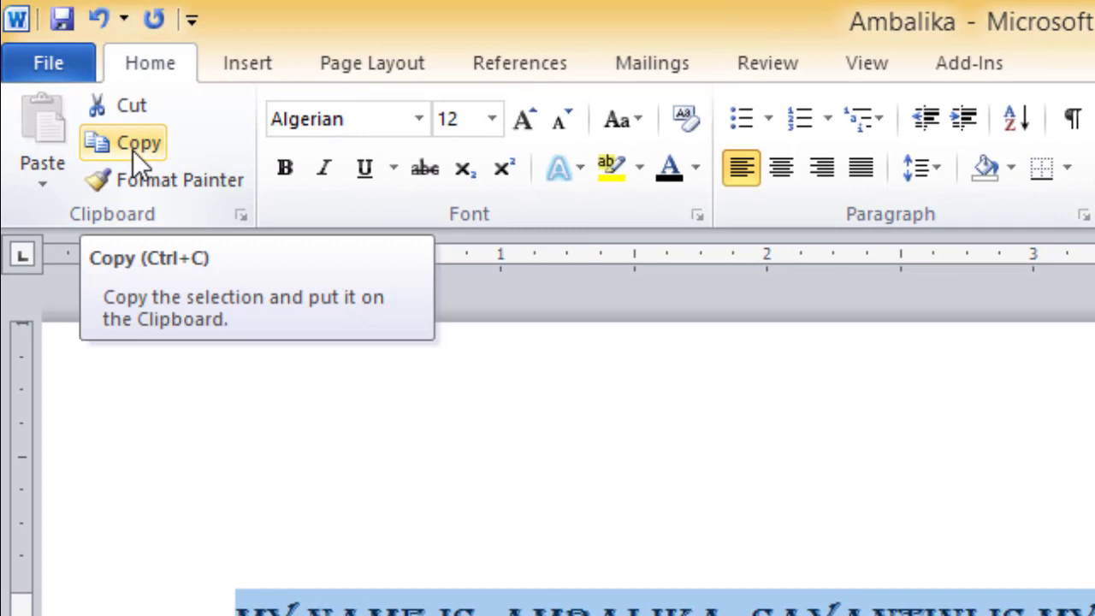
{"action": "left_click", "coordinate": [136, 150]}
{"action": "left_click", "coordinate": [146, 144]}
{"action": "left_click", "coordinate": [146, 145]}
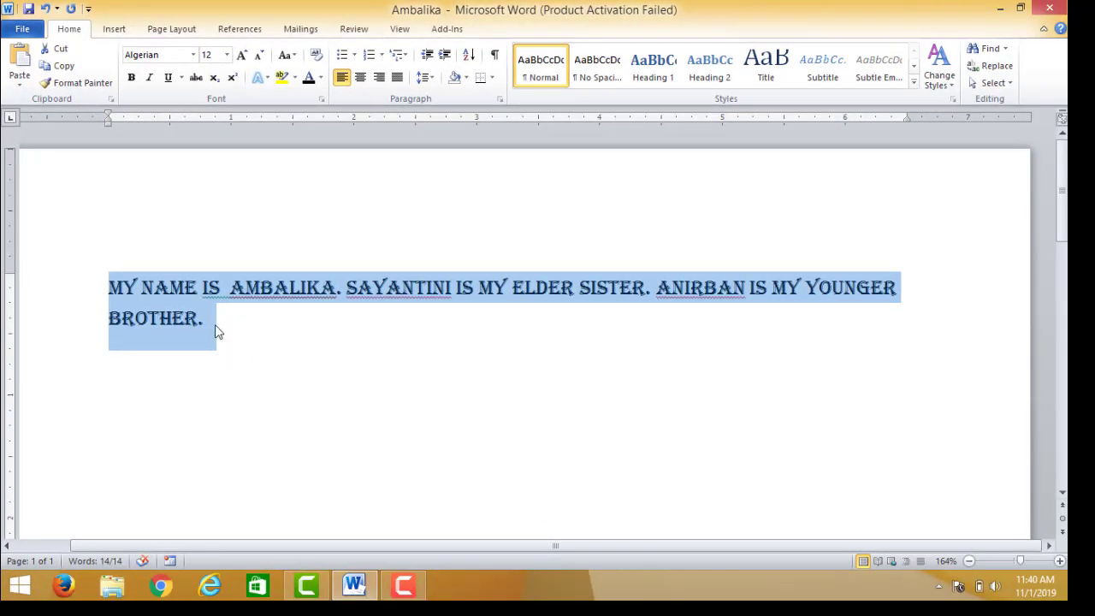
{"action": "left_click", "coordinate": [215, 324]}
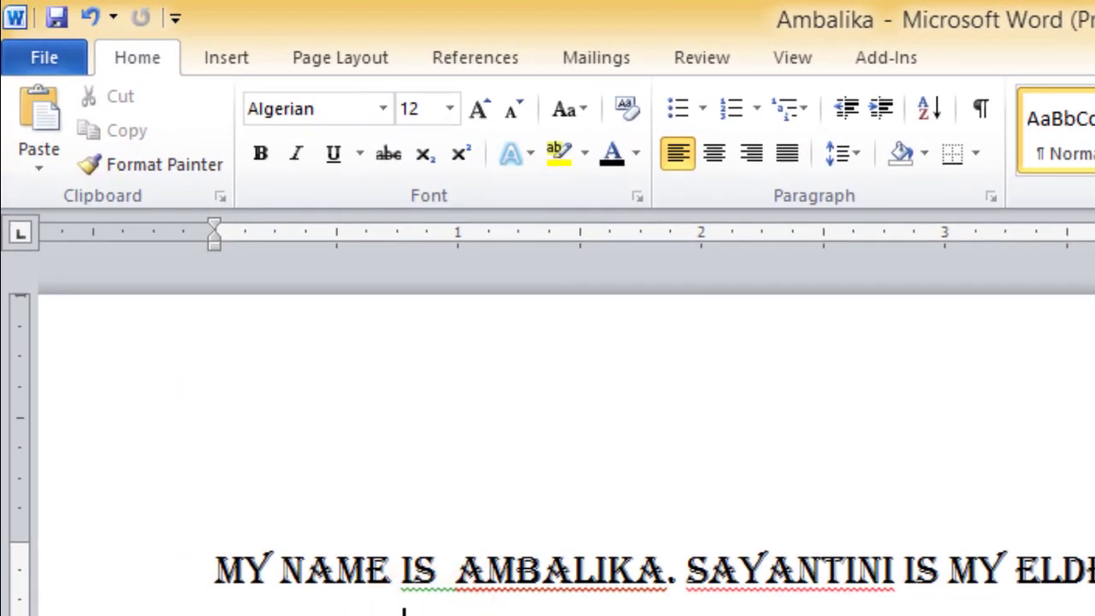
{"action": "key", "text": "ctrl+z"}
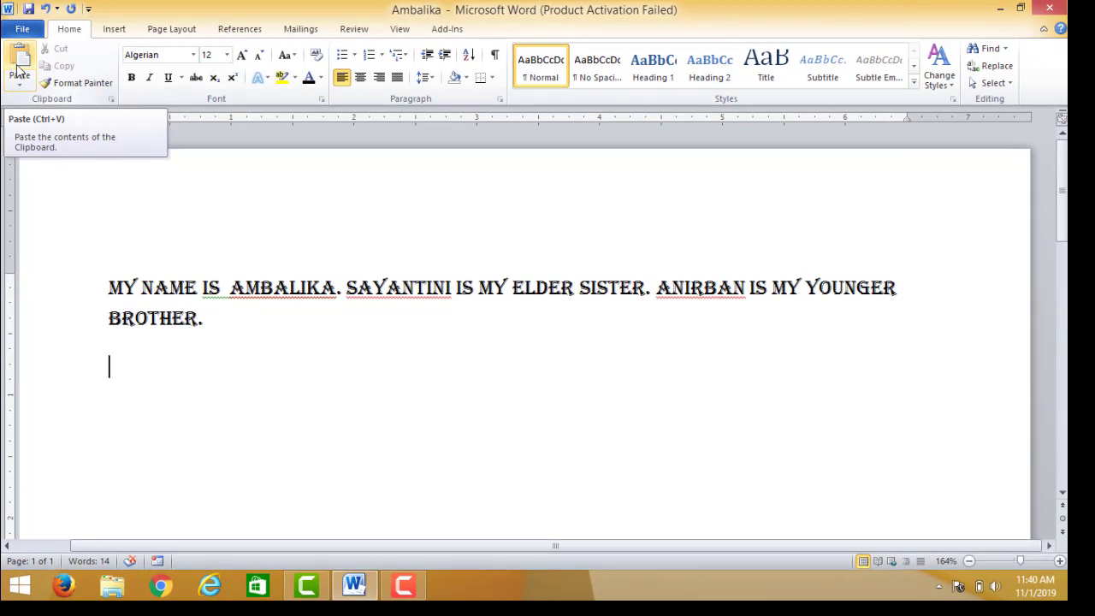
Paste the paragraph below itself so three identical copies appear.
{"action": "left_click", "coordinate": [19, 72]}
{"action": "left_click", "coordinate": [19, 66]}
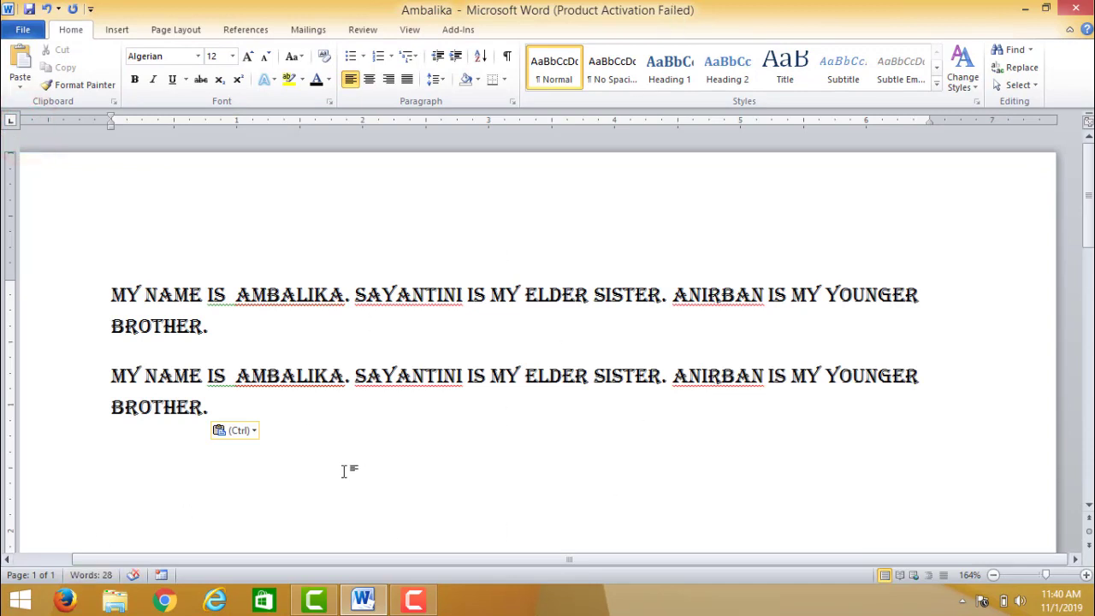
{"action": "key", "text": "ctrl+v"}
{"action": "triple_click", "coordinate": [218, 401]}
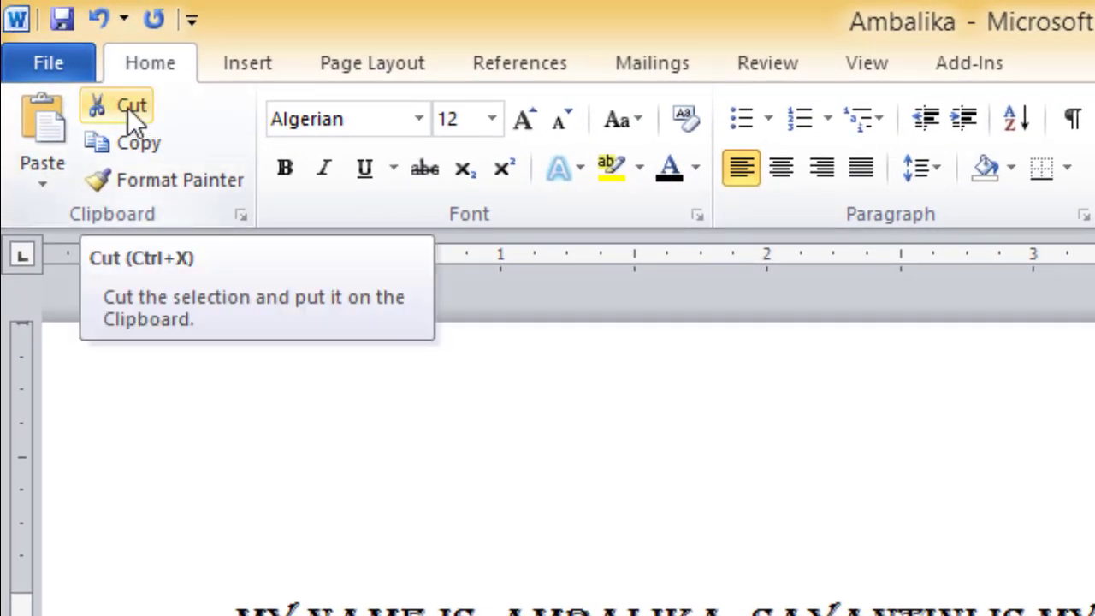
{"action": "left_click", "coordinate": [128, 108]}
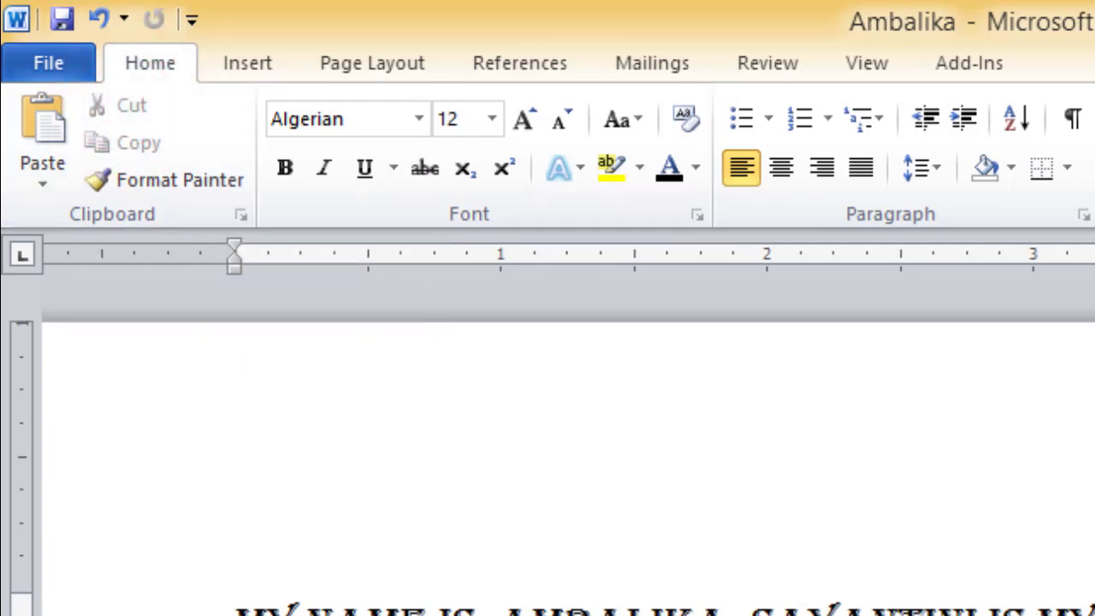
{"action": "key", "text": "ctrl+z"}
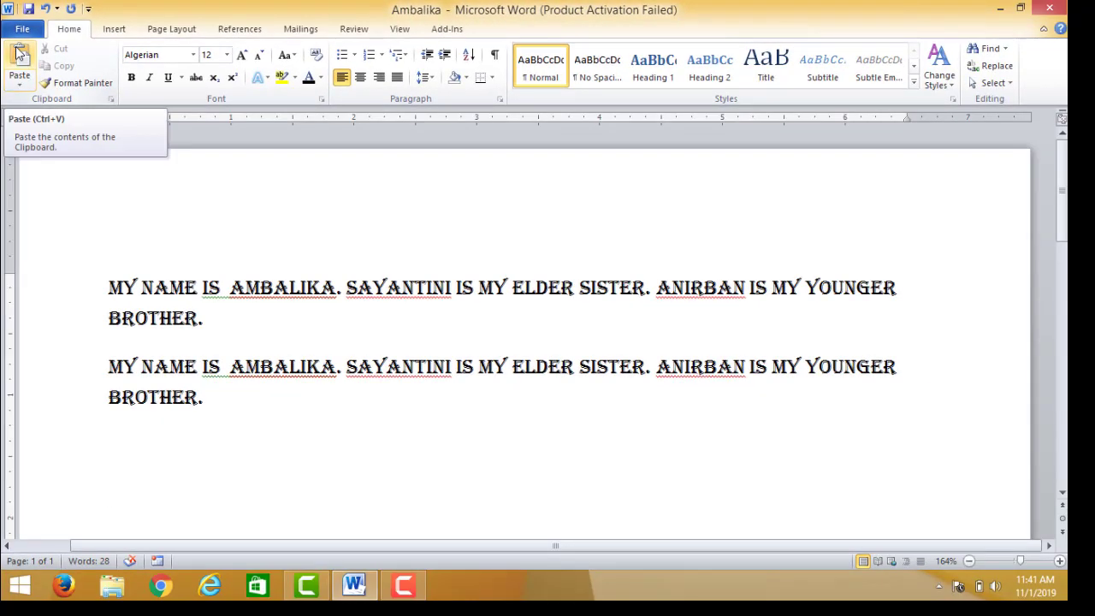
{"action": "left_click", "coordinate": [20, 54]}
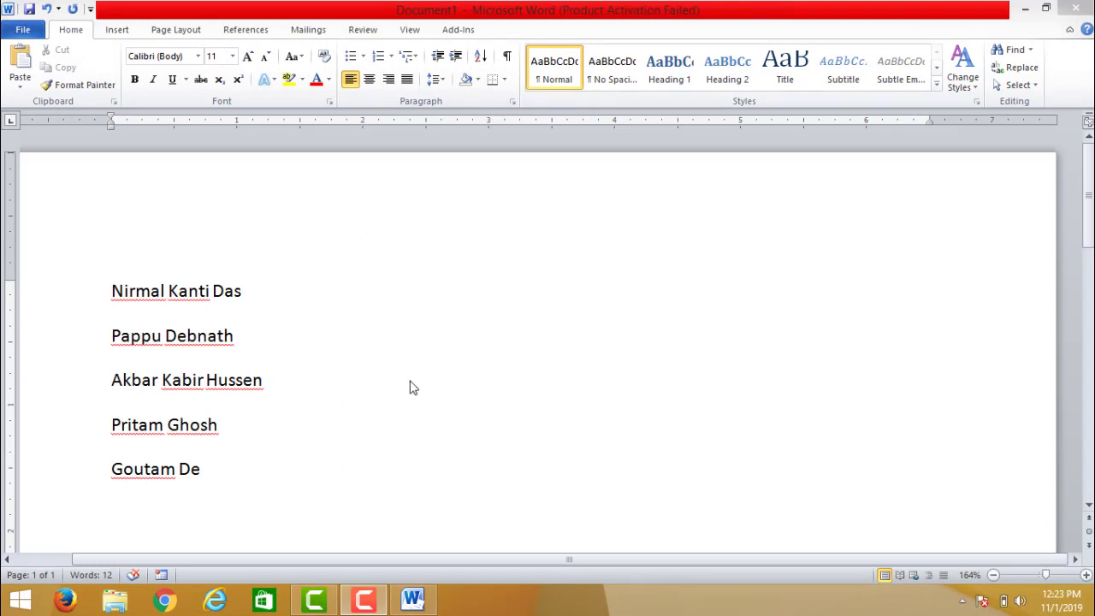
Format the eight name lines as a numbered list running 1 to 8.
{"action": "left_click", "coordinate": [111, 291]}
{"action": "left_click_drag", "start_coordinate": [109, 288], "coordinate": [215, 465]}
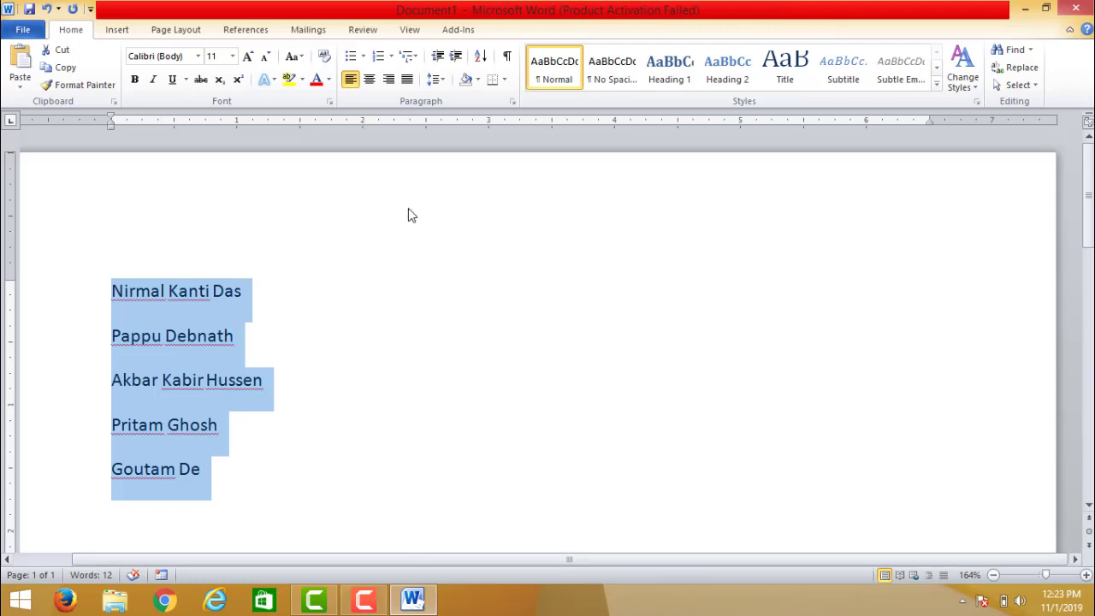
{"action": "left_click", "coordinate": [379, 57]}
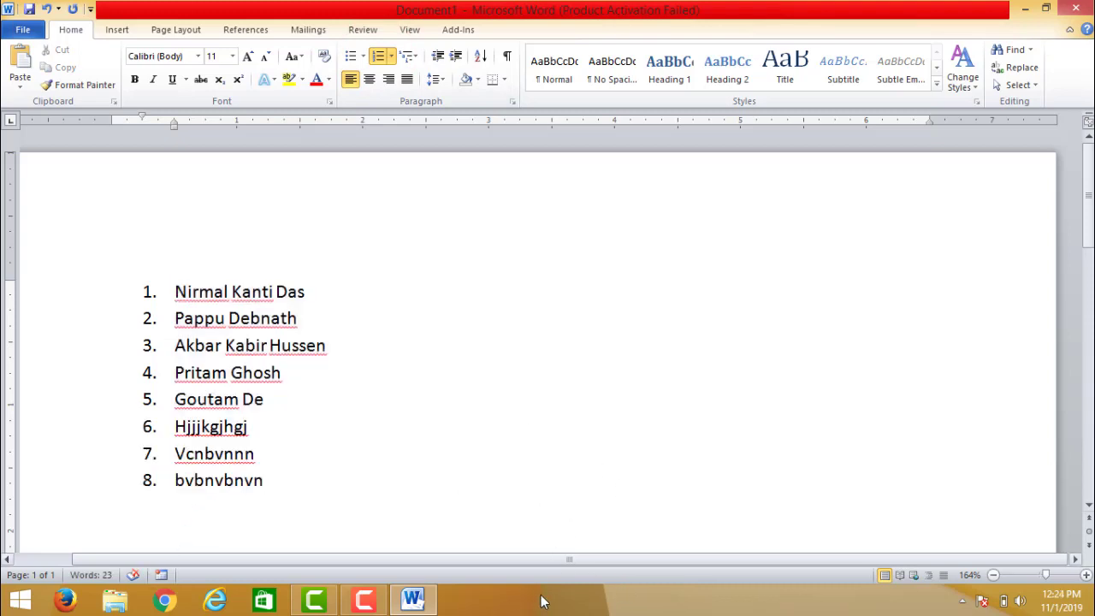
{"action": "left_click_drag", "start_coordinate": [173, 282], "coordinate": [290, 484]}
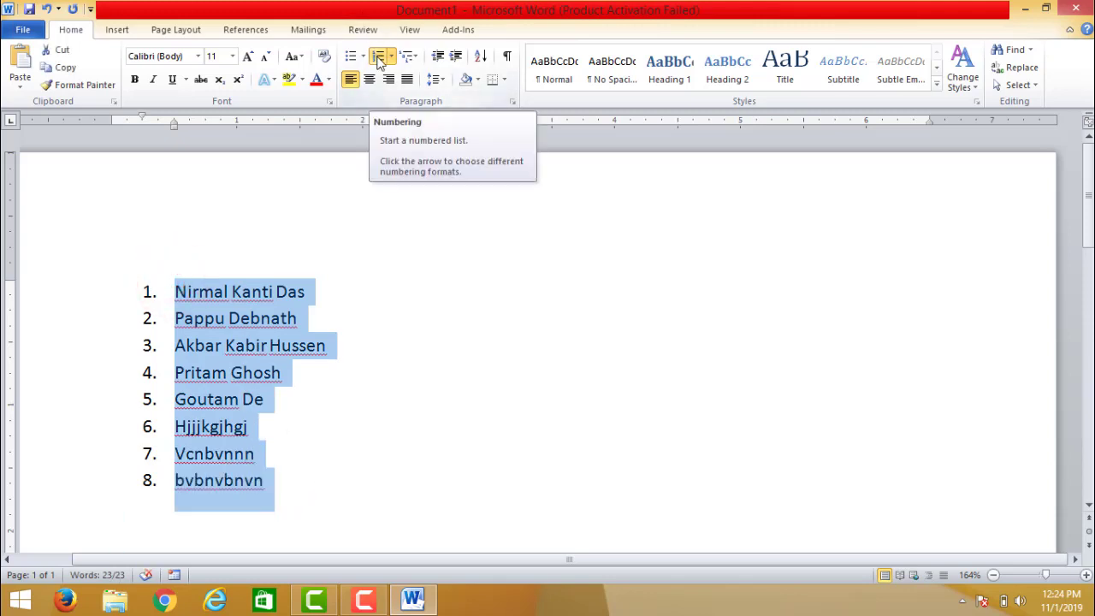
{"action": "left_click", "coordinate": [379, 56]}
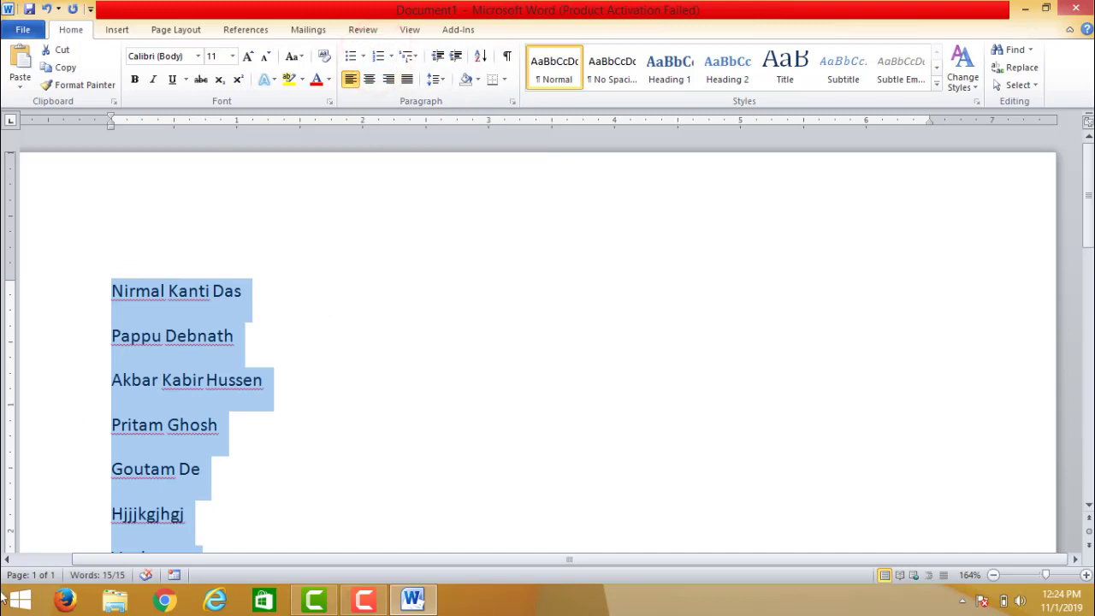
{"action": "left_click", "coordinate": [379, 56]}
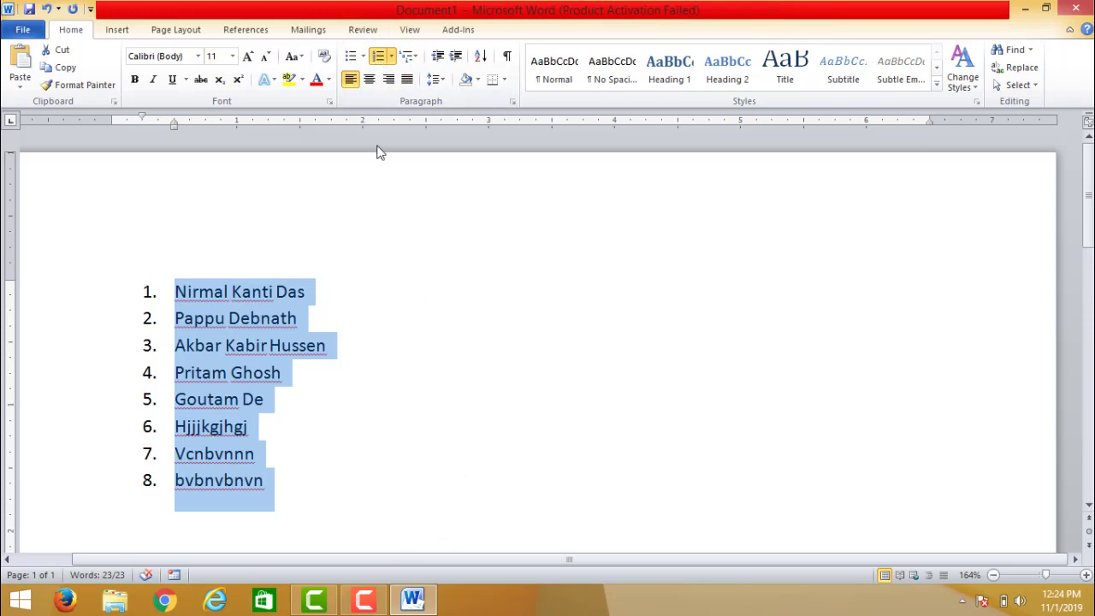
Switch the name list to four-diamond bullets, after briefly trying star bullets.
{"action": "left_click", "coordinate": [353, 60]}
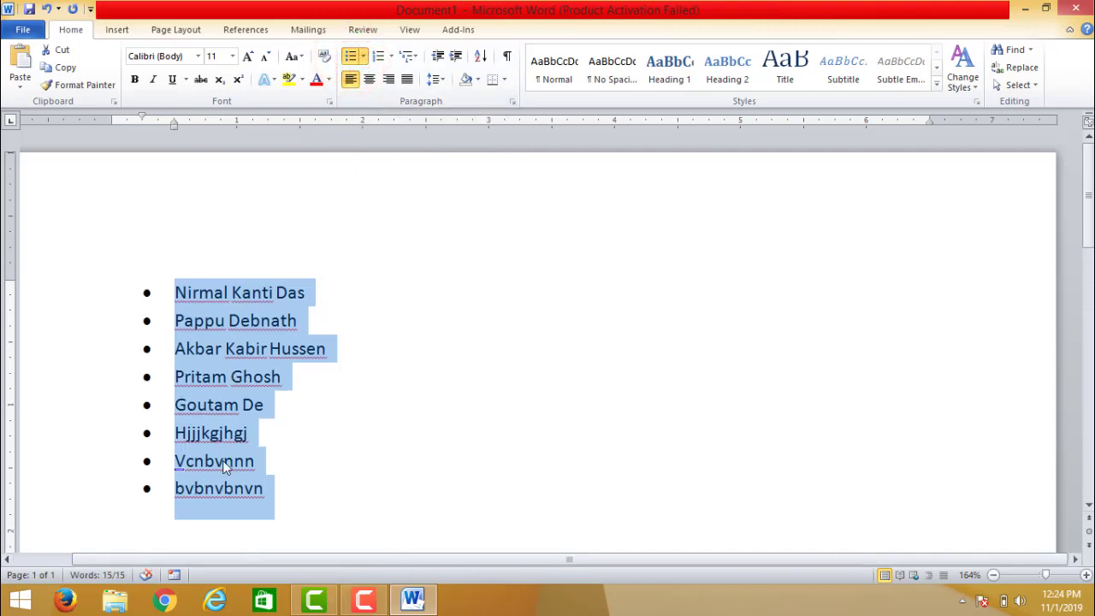
{"action": "left_click", "coordinate": [363, 54]}
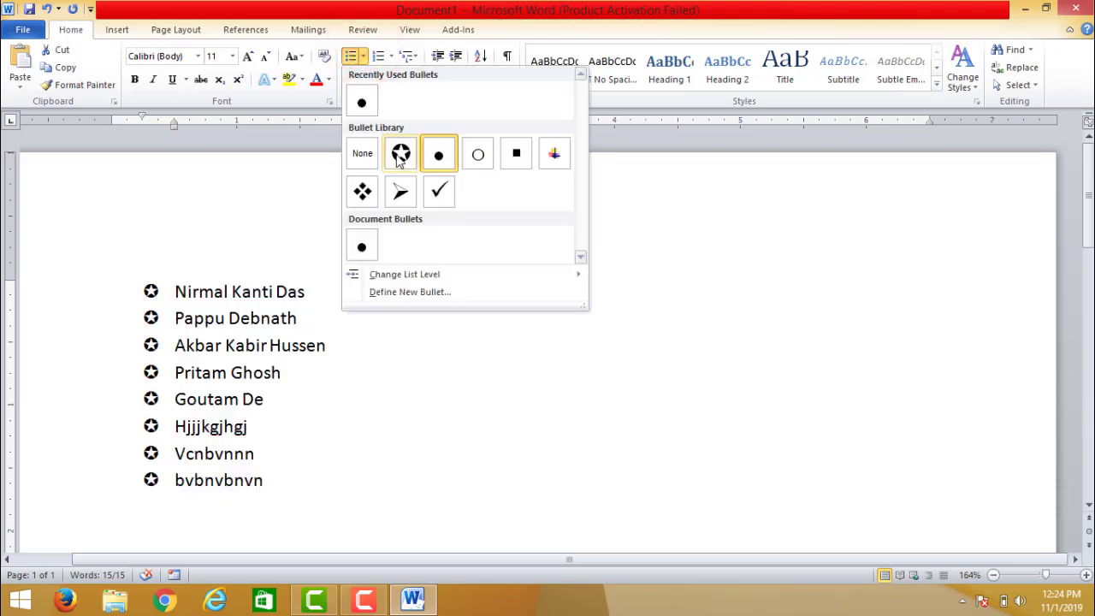
{"action": "left_click", "coordinate": [401, 155]}
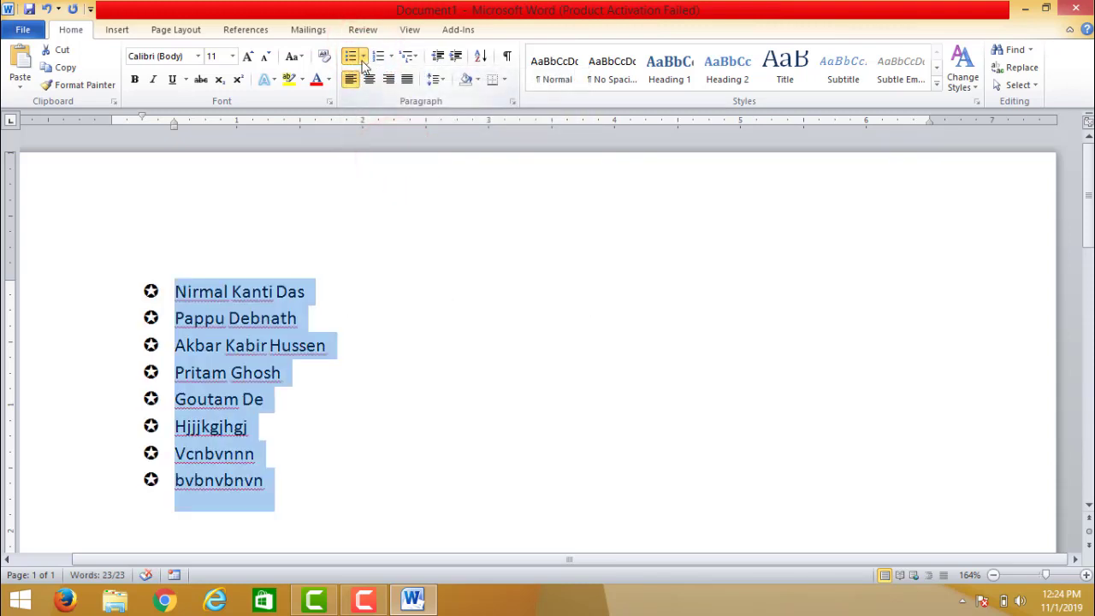
{"action": "left_click", "coordinate": [363, 56]}
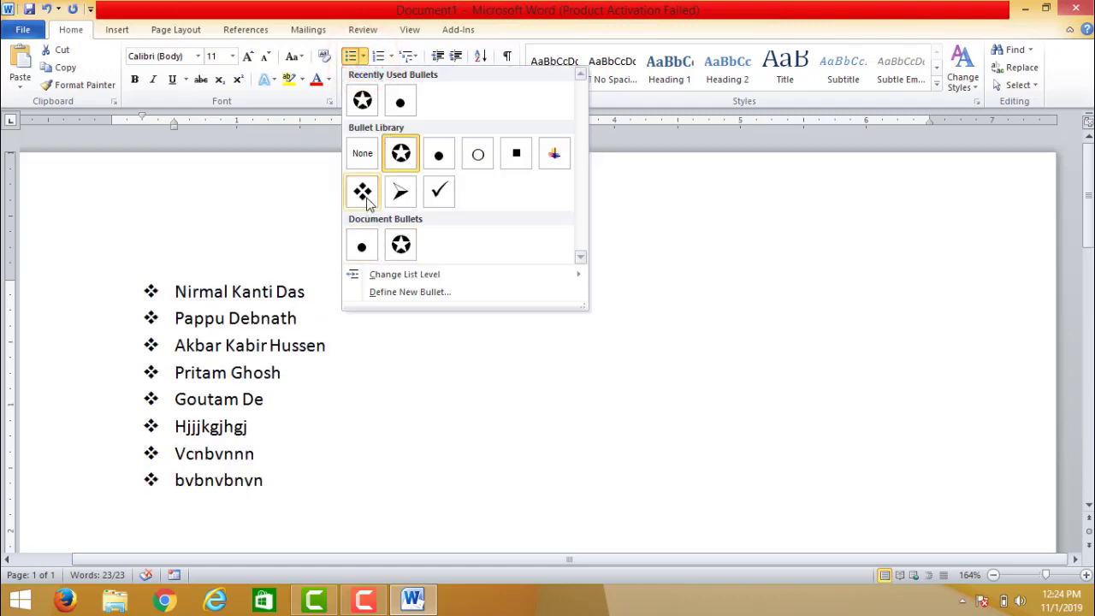
{"action": "left_click", "coordinate": [364, 195]}
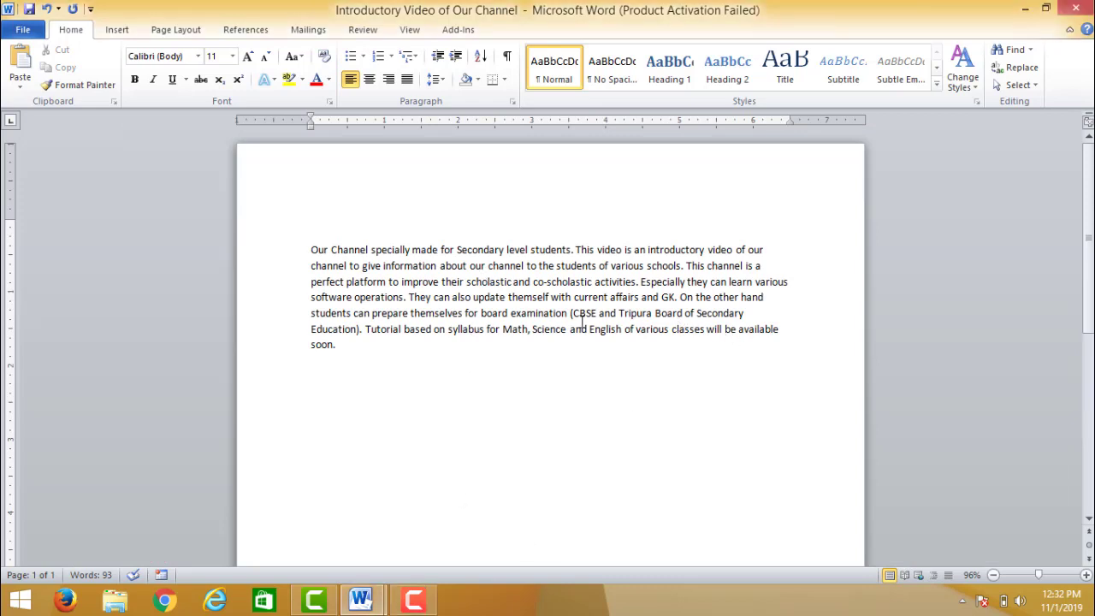
Try centre, left and right alignment on the channel paragraph, then leave it justified.
{"action": "left_click", "coordinate": [516, 288]}
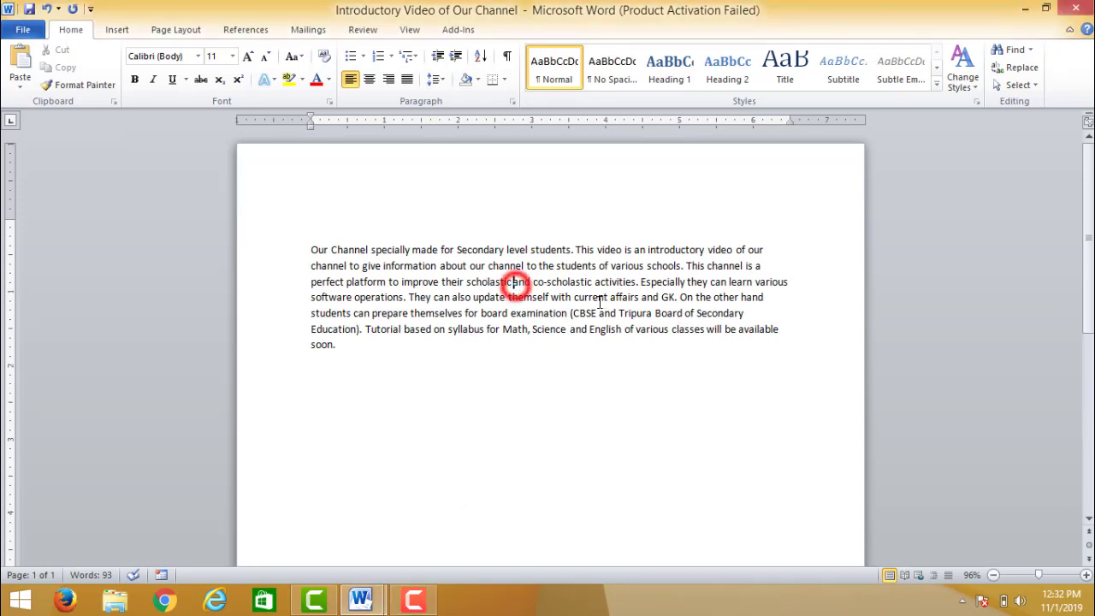
{"action": "left_click", "coordinate": [369, 80]}
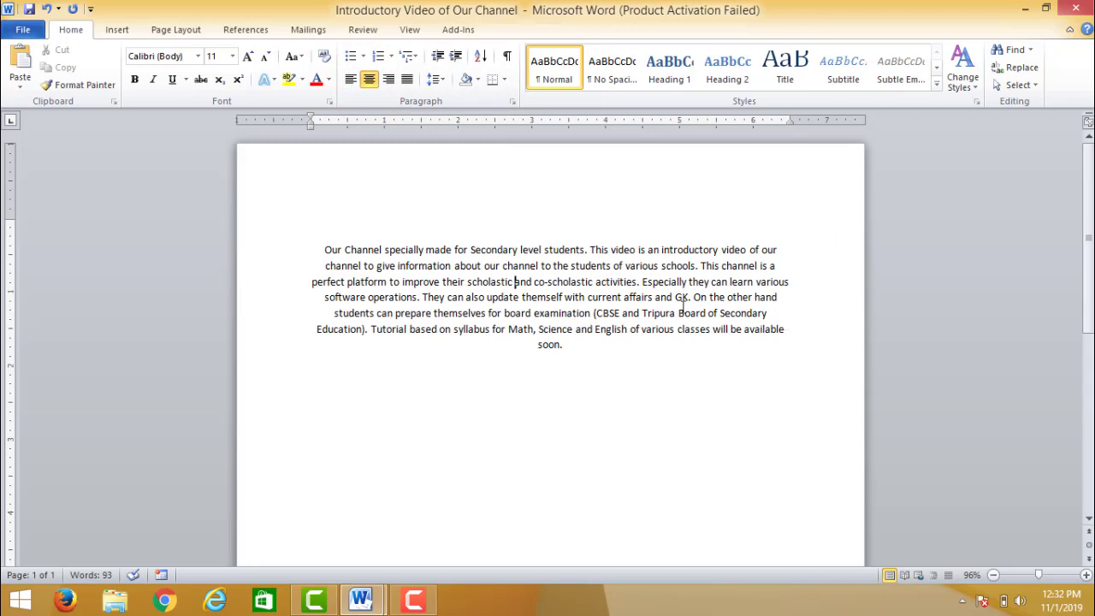
{"action": "left_click", "coordinate": [351, 81]}
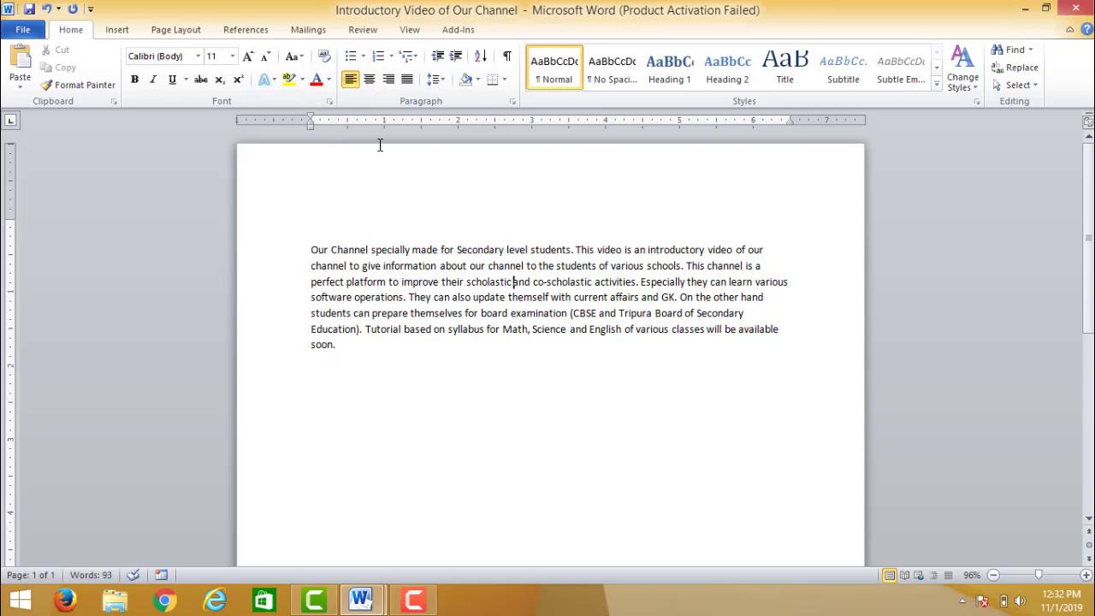
{"action": "left_click", "coordinate": [390, 84]}
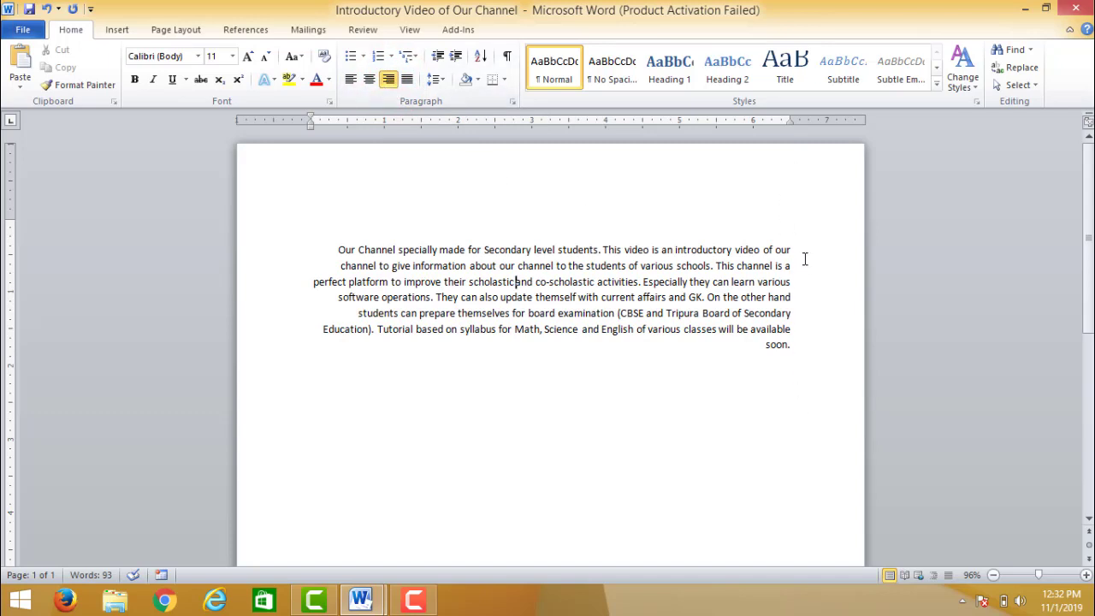
{"action": "left_click", "coordinate": [408, 83]}
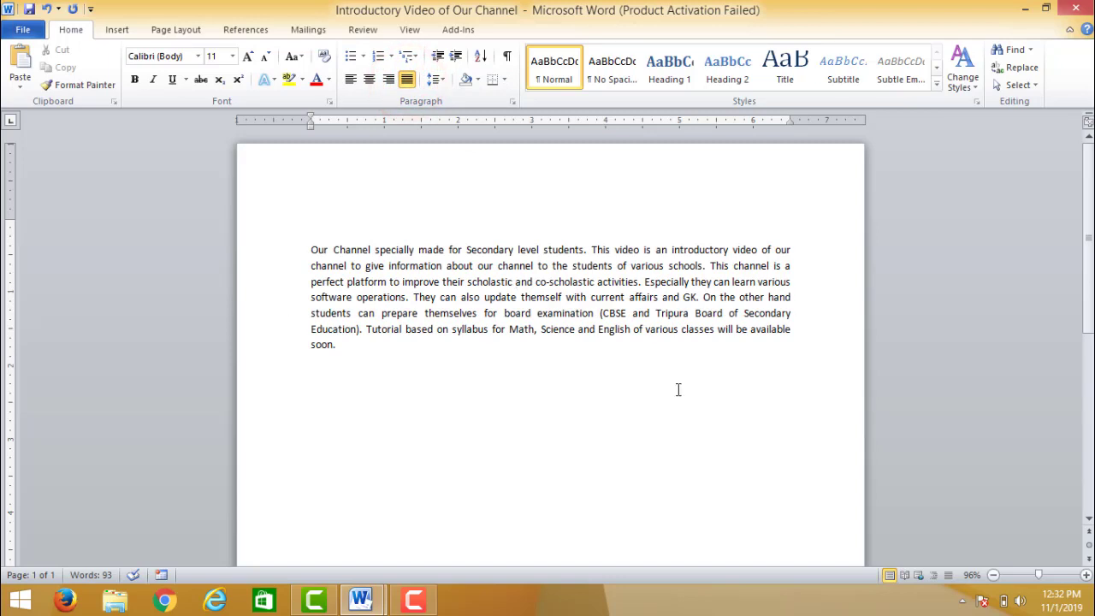
Trial No Spacing and Heading 1, 2 and 3 on the paragraph, then restore Normal style.
{"action": "left_click", "coordinate": [435, 78]}
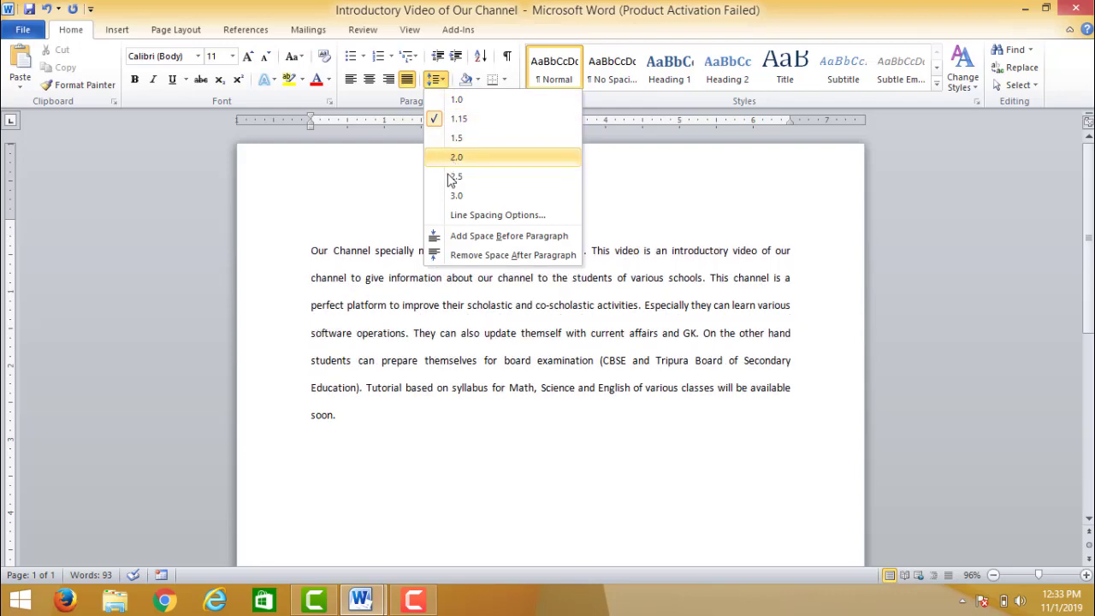
{"action": "left_click", "coordinate": [700, 411]}
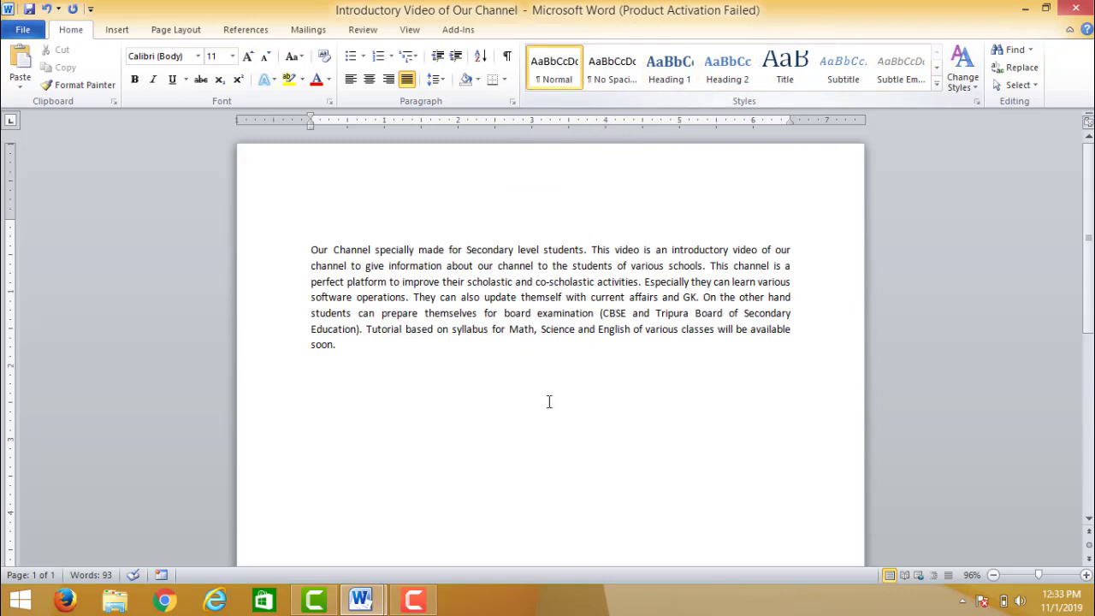
{"action": "left_click", "coordinate": [612, 65]}
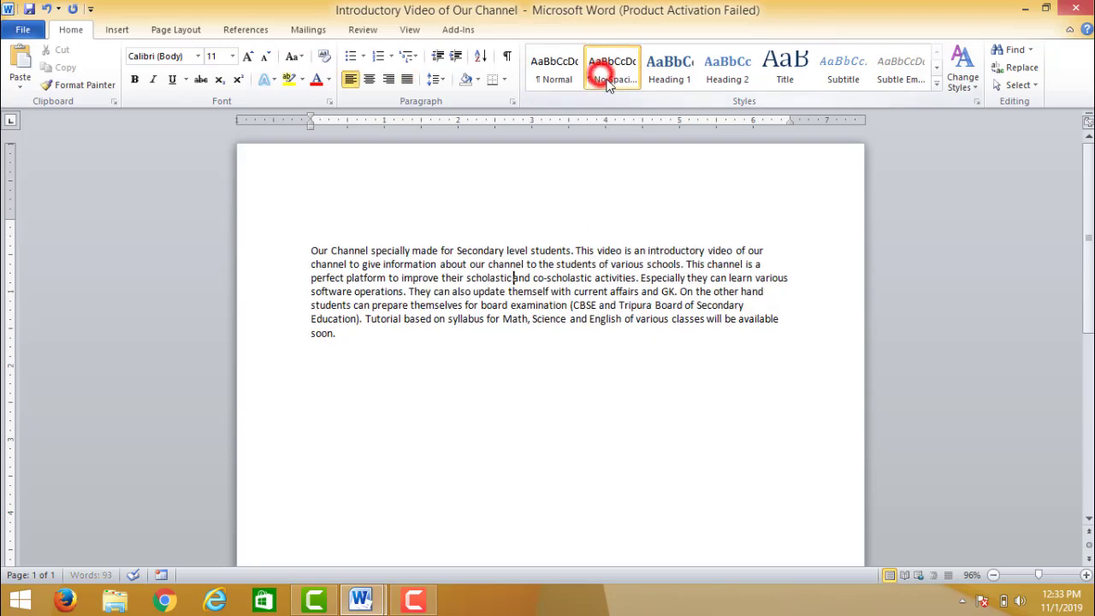
{"action": "left_click", "coordinate": [670, 65]}
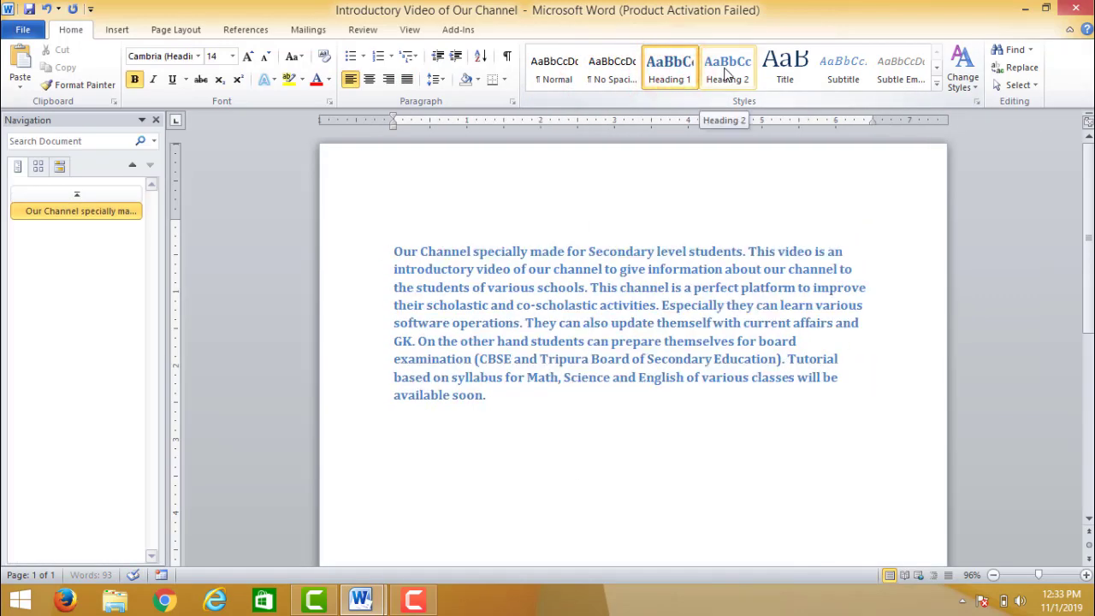
{"action": "left_click", "coordinate": [726, 68]}
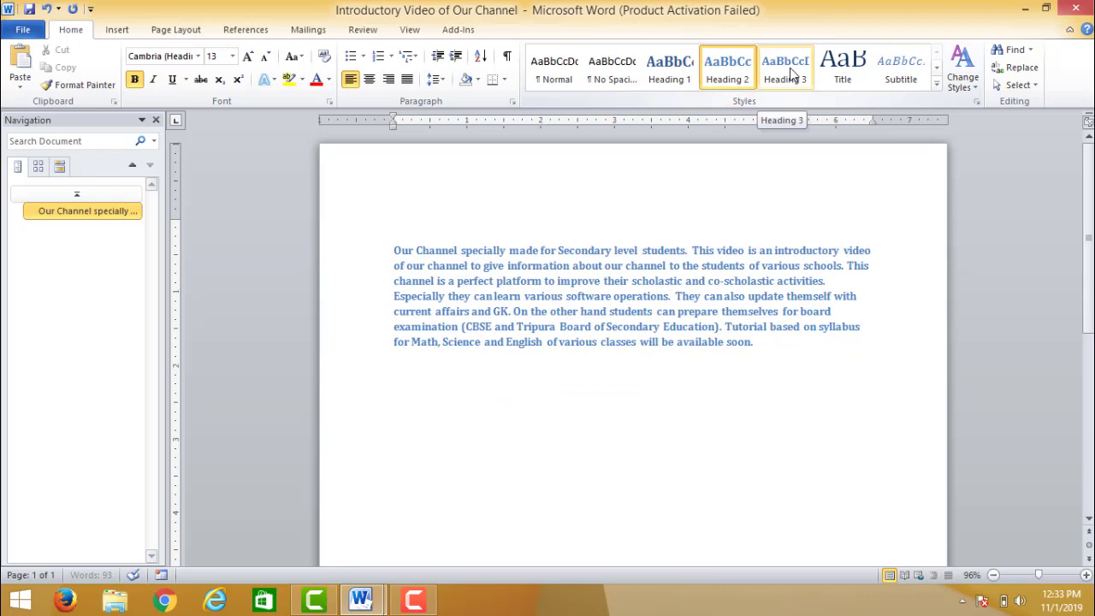
{"action": "left_click", "coordinate": [787, 70]}
{"action": "left_click", "coordinate": [156, 119]}
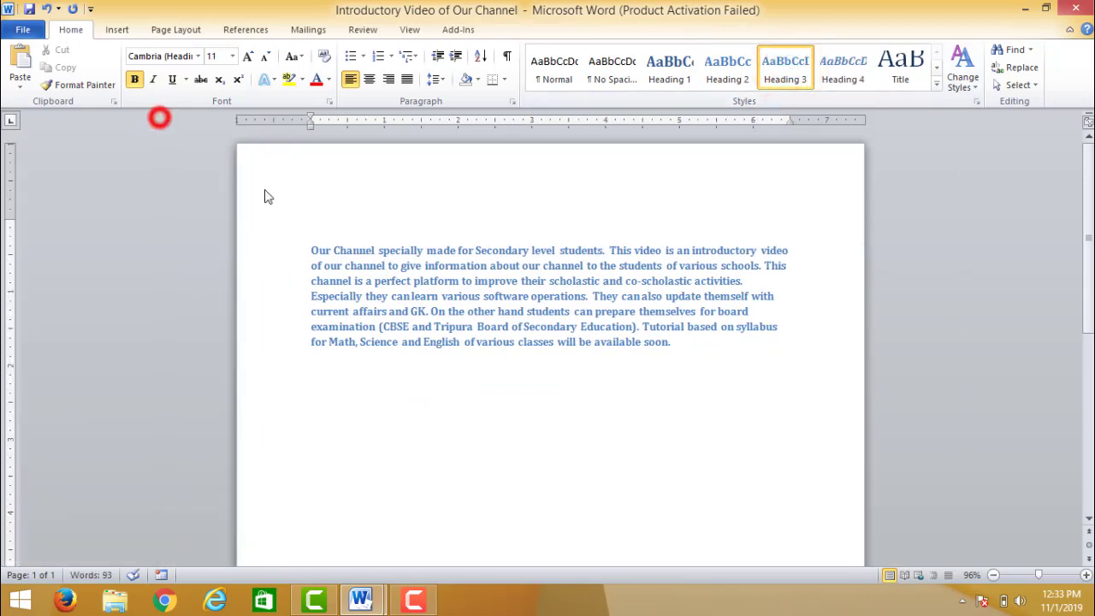
{"action": "key", "text": "ctrl+shift+n"}
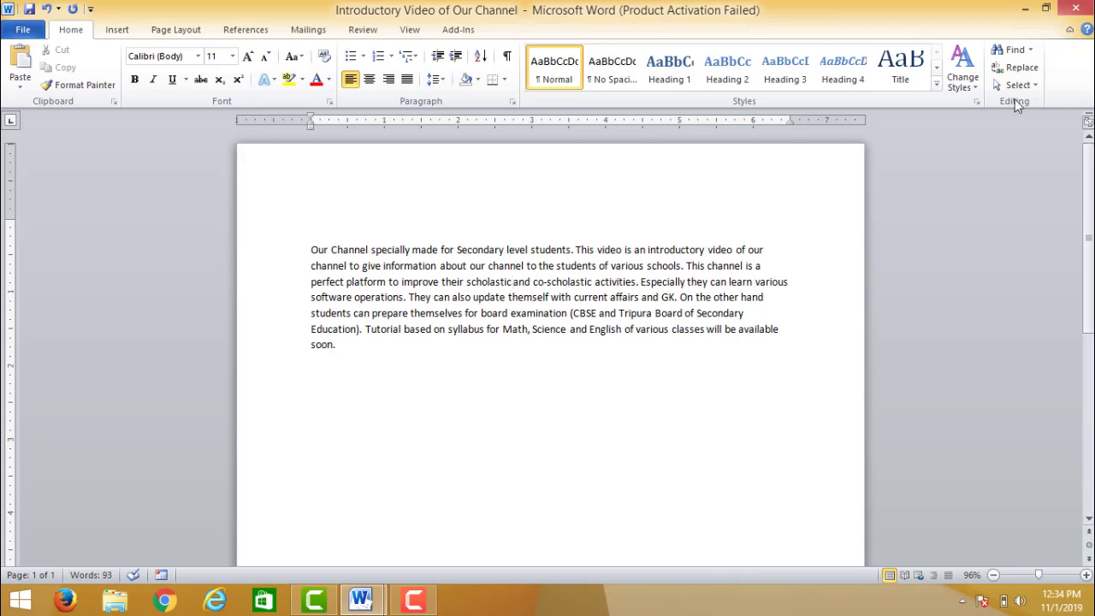
Search the document for 'student', review the 3 matches, then clear the search box.
{"action": "left_click", "coordinate": [1016, 51]}
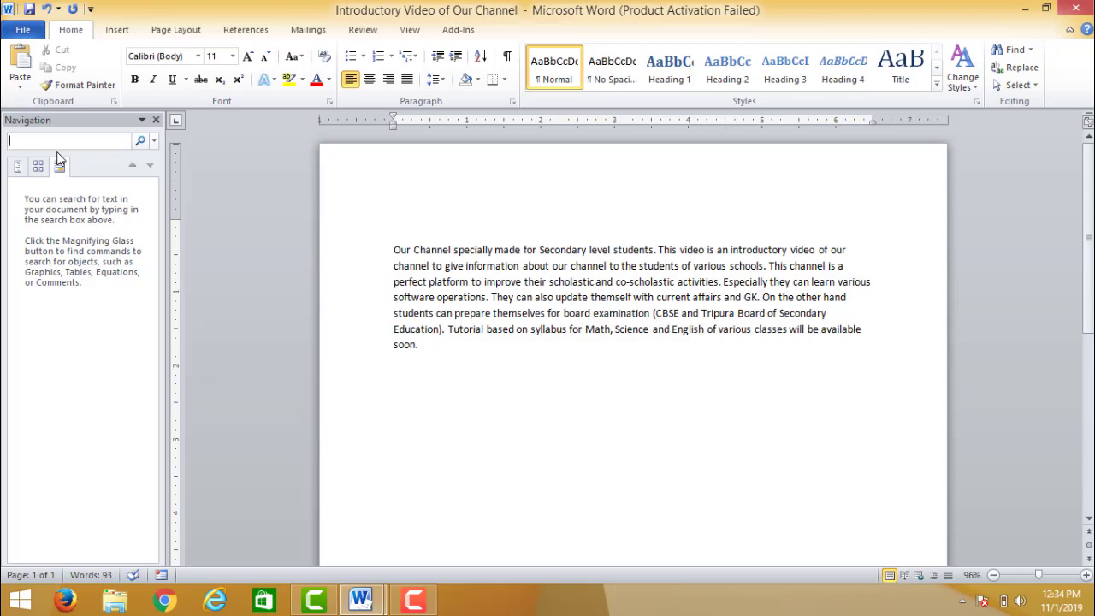
{"action": "type", "text": "stu"}
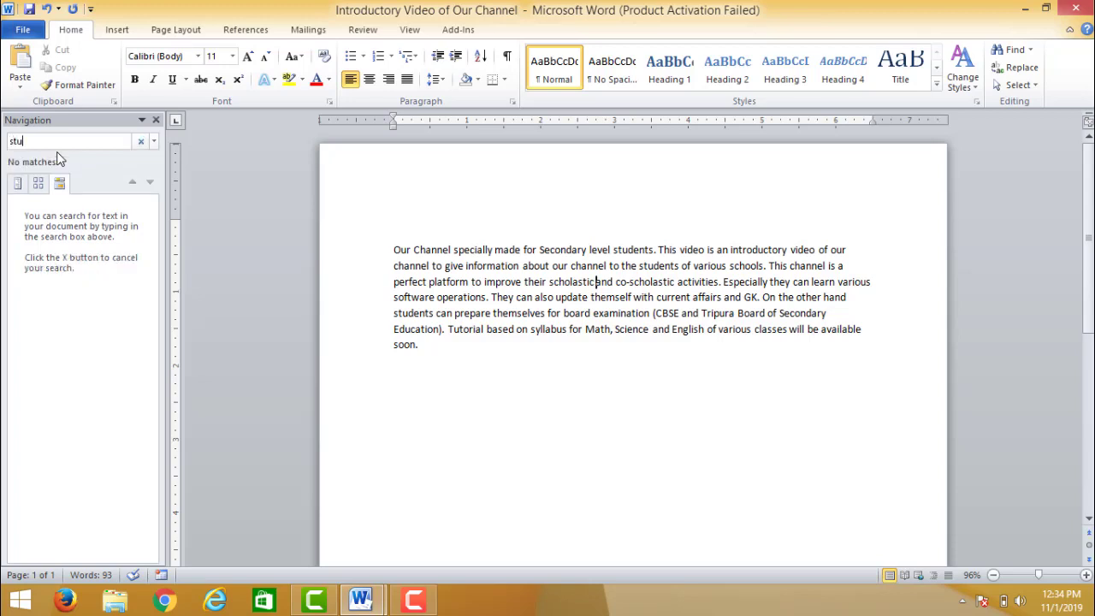
{"action": "type", "text": "dent"}
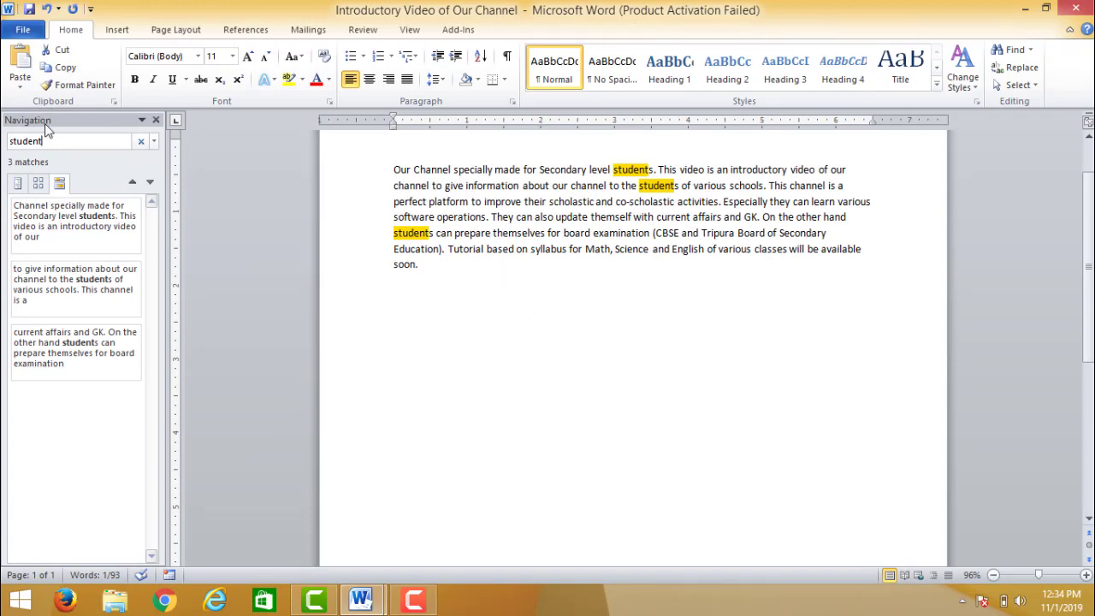
{"action": "key", "text": "ctrl+BackSpace"}
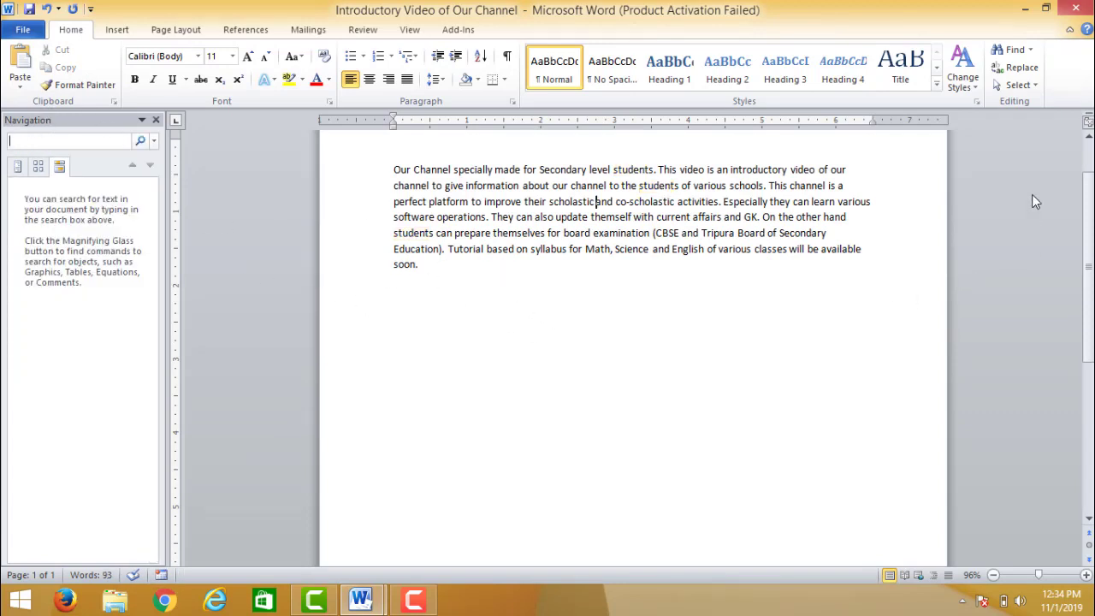
Replace 'student' with 'teacher' twice one by one, then Replace All and dismiss the confirmation.
{"action": "left_click", "coordinate": [1017, 68]}
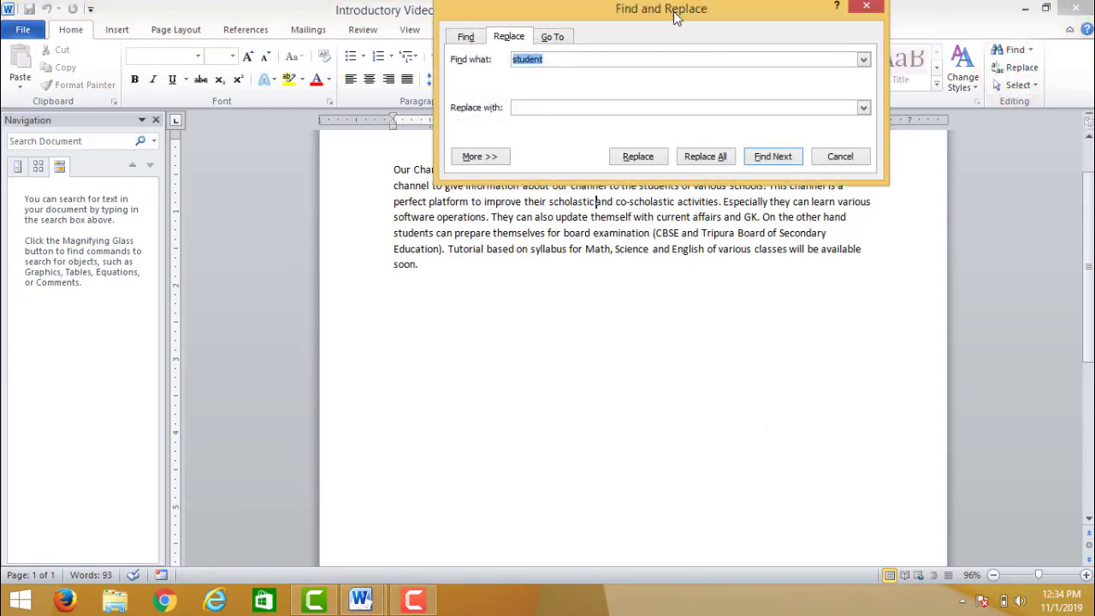
{"action": "left_click_drag", "start_coordinate": [652, 12], "coordinate": [630, 259]}
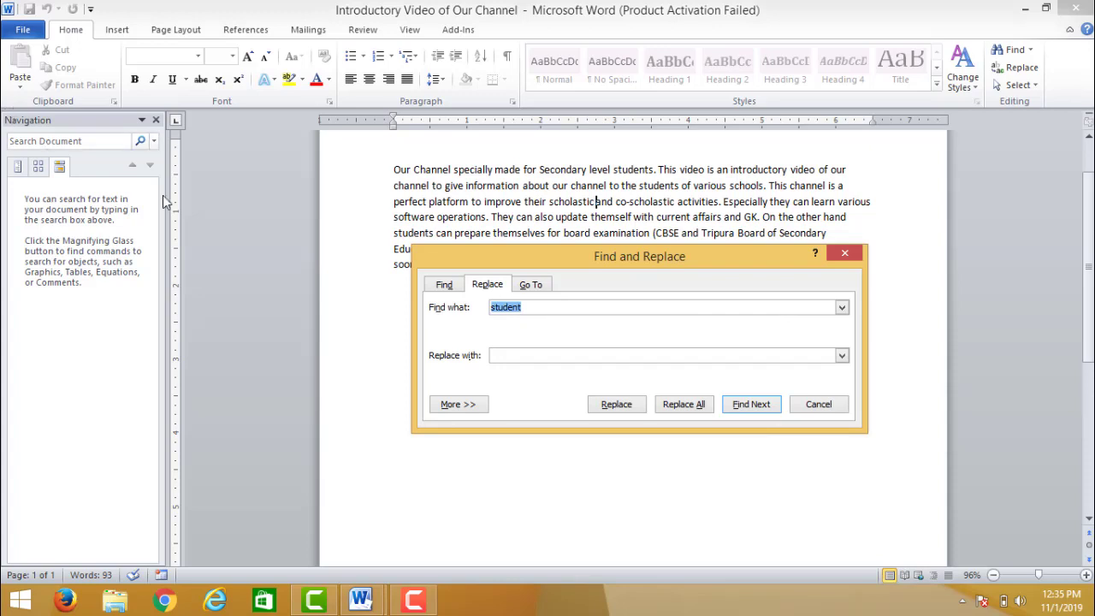
{"action": "left_click", "coordinate": [508, 351]}
{"action": "left_click", "coordinate": [622, 410]}
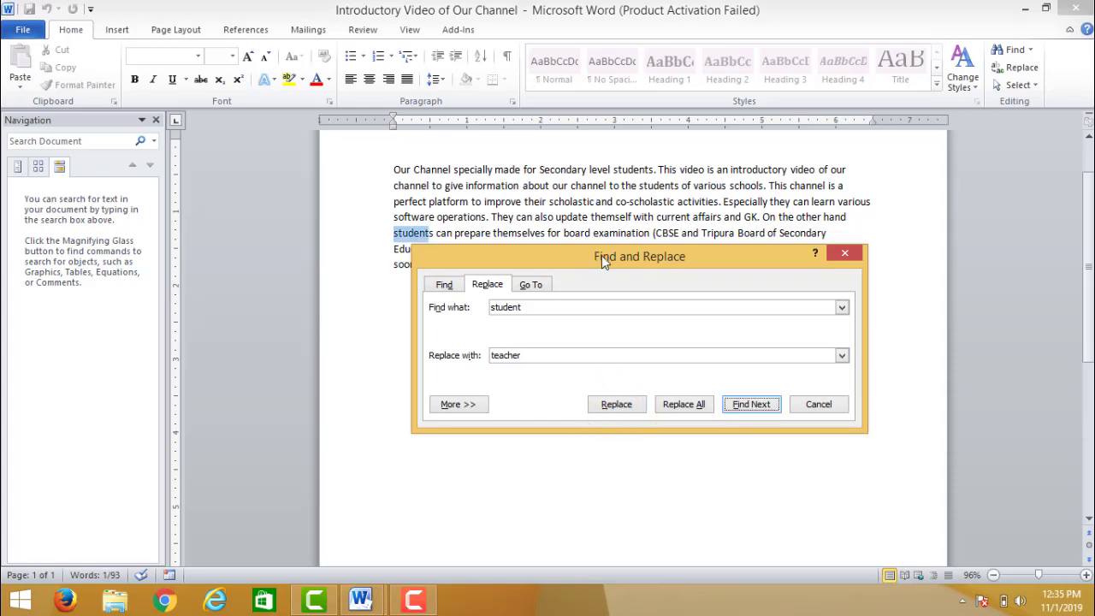
{"action": "left_click_drag", "start_coordinate": [601, 255], "coordinate": [582, 296]}
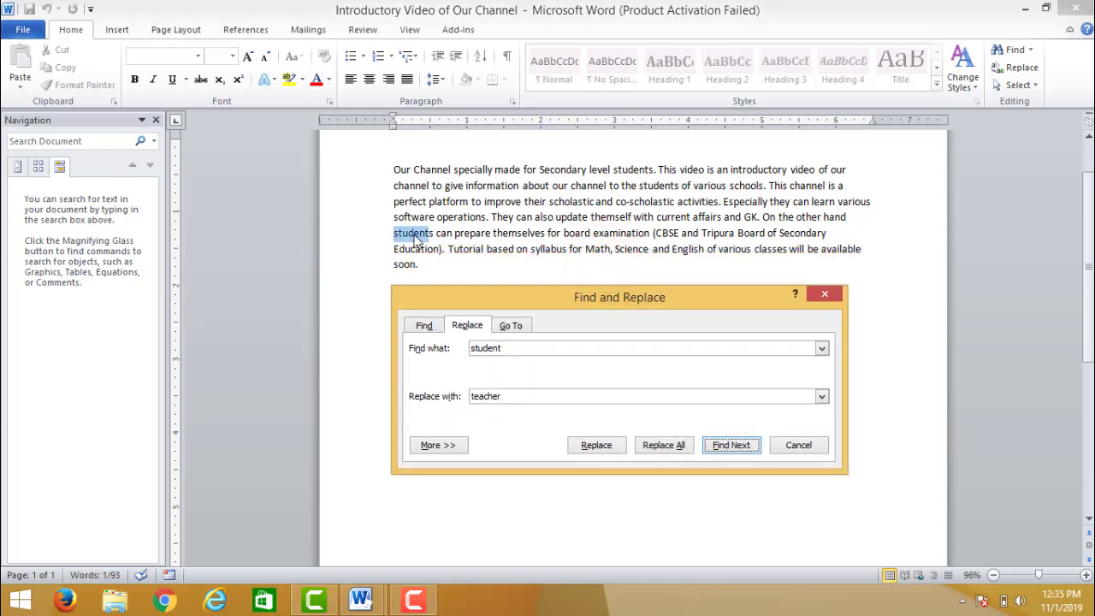
{"action": "left_click", "coordinate": [590, 446]}
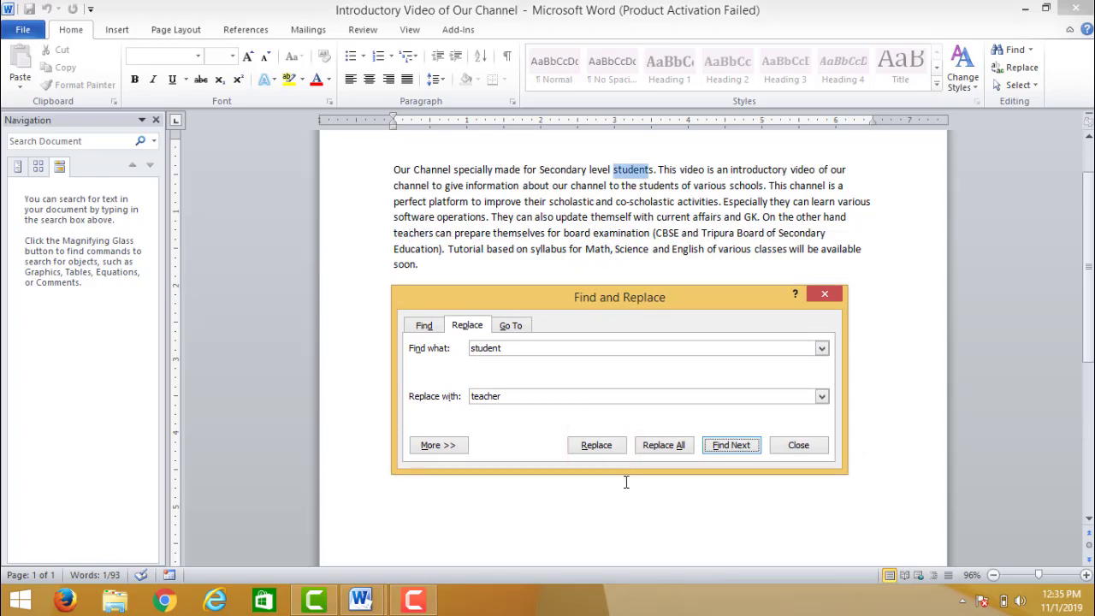
{"action": "left_click", "coordinate": [597, 449]}
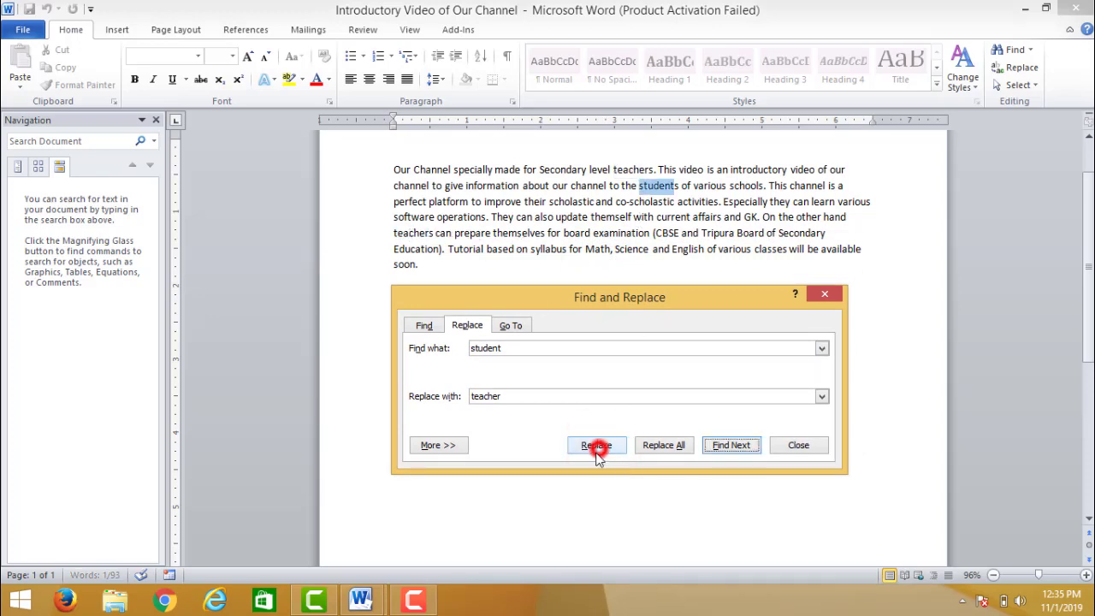
{"action": "left_click", "coordinate": [666, 446]}
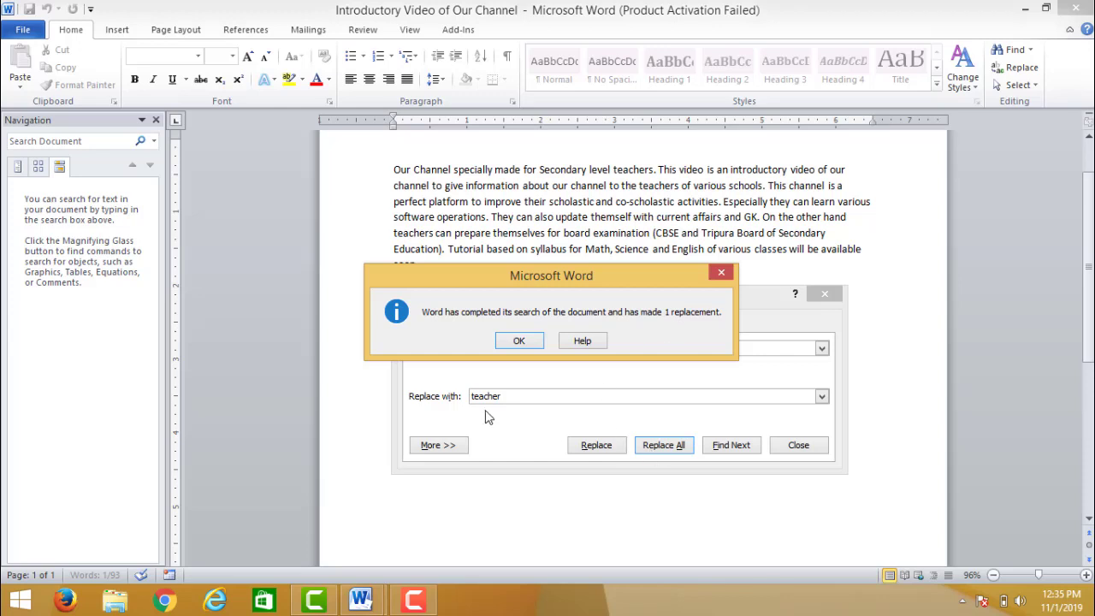
{"action": "left_click_drag", "start_coordinate": [495, 275], "coordinate": [765, 303]}
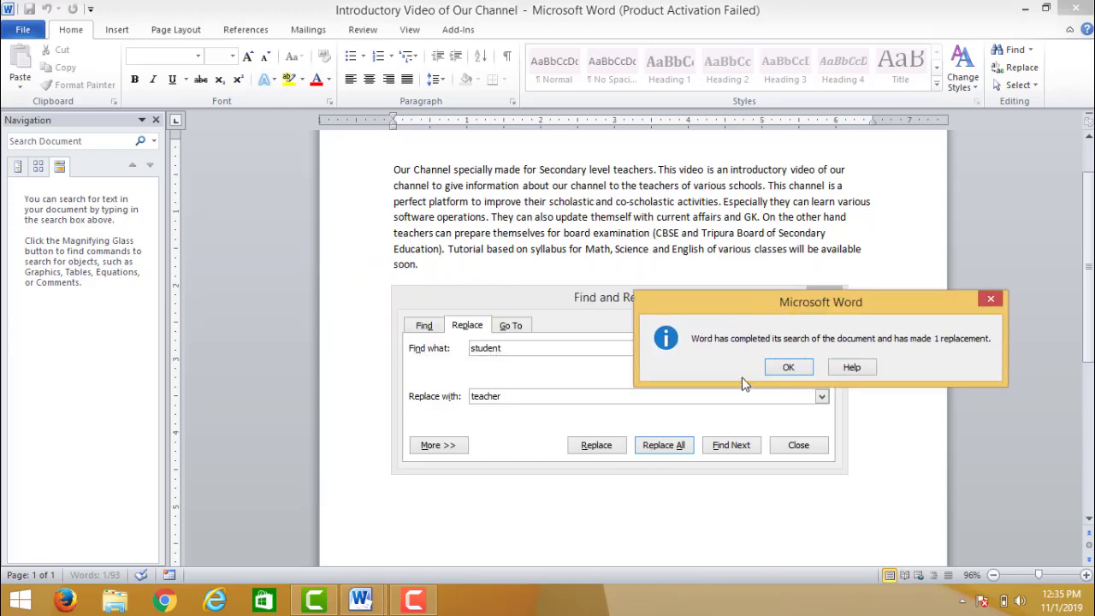